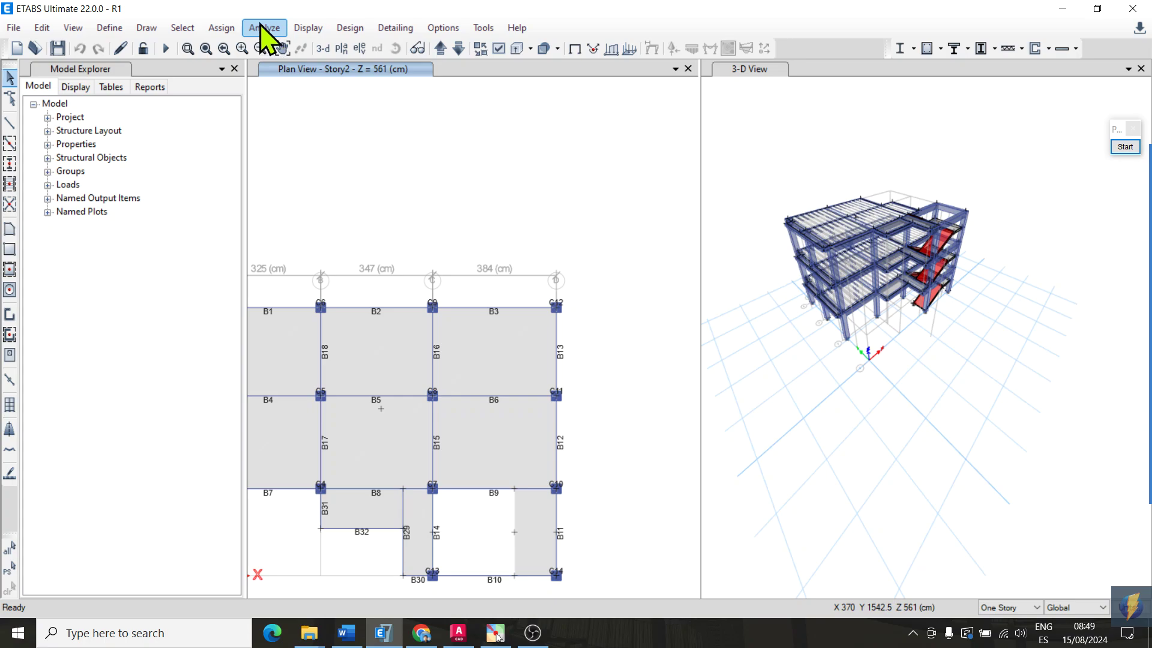
# - Run a model check with all joint, frame, shell and other checks plus trimming or extending frames to fix problems
pyautogui.click(264, 28)
pyautogui.click(294, 48)
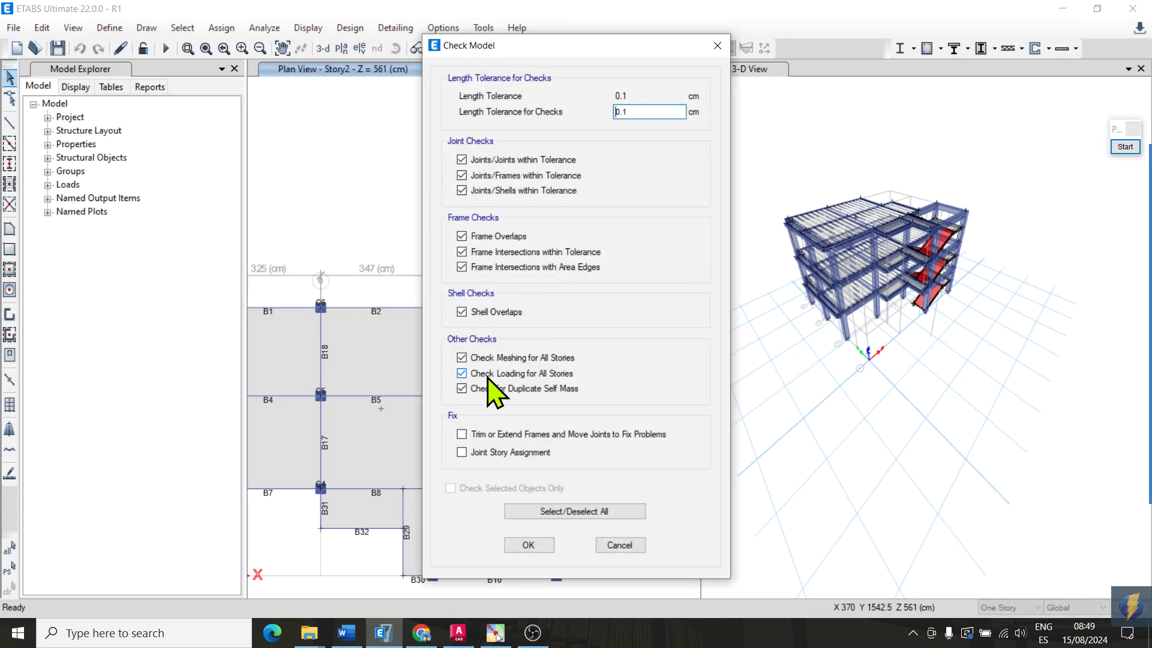
pyautogui.click(462, 435)
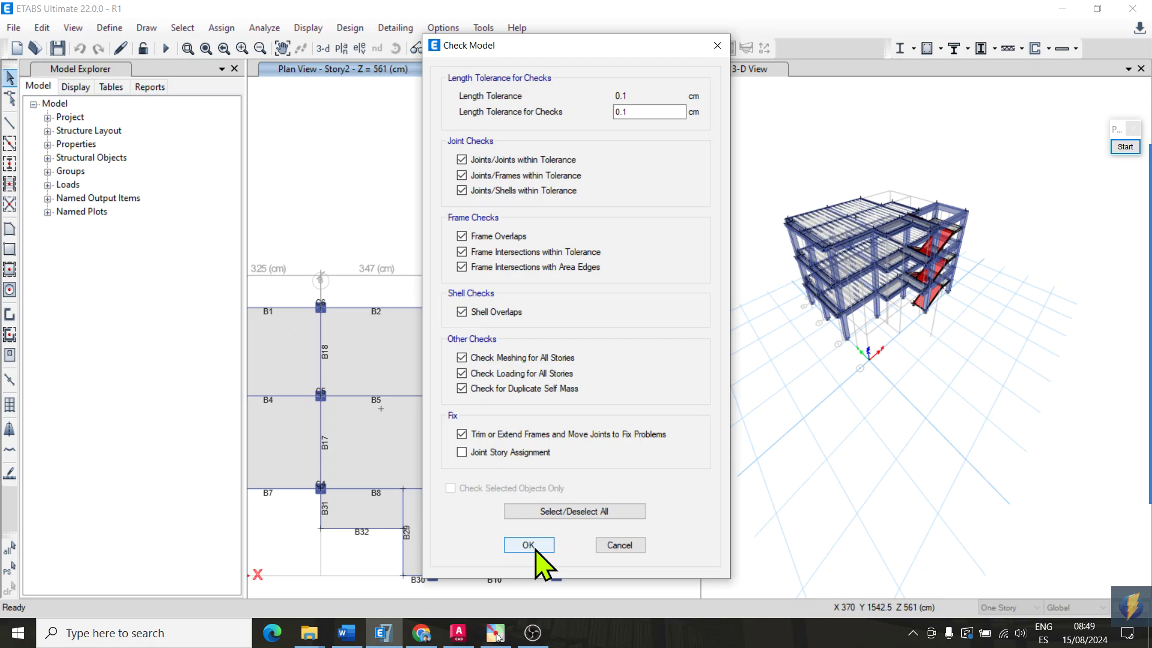
pyautogui.click(538, 546)
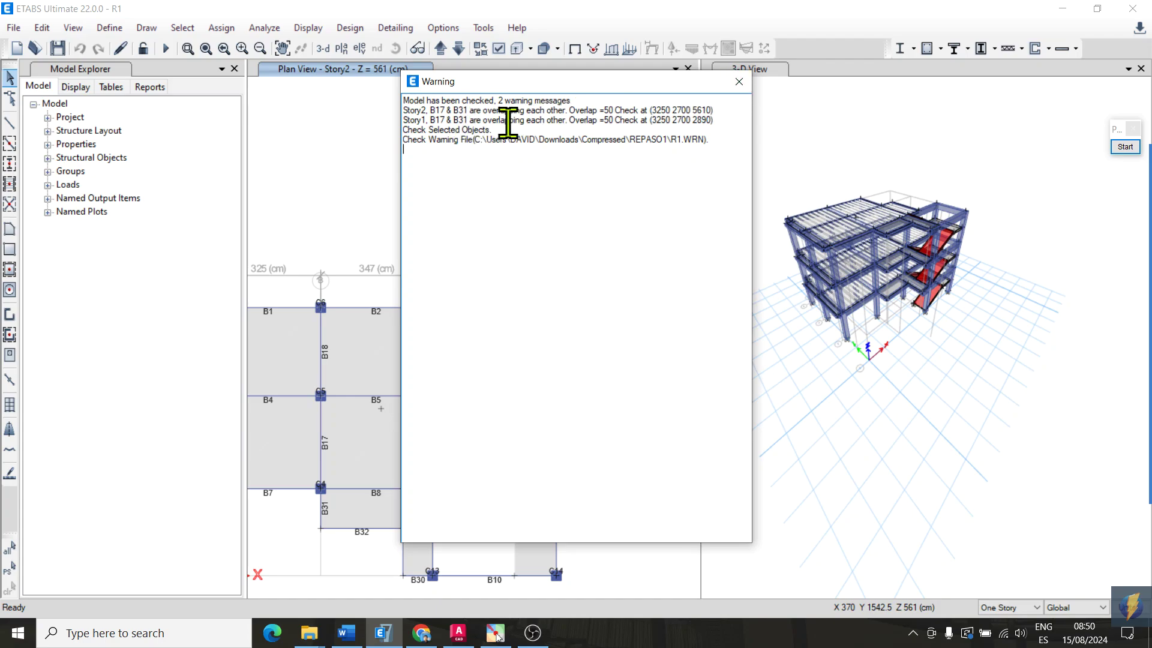
# - Capture a screen snip of the model check warnings and close the warning window
pyautogui.press('super+shift+s')
pyautogui.moveTo(207, 18); pyautogui.dragTo(881, 323)
pyautogui.click(738, 82)
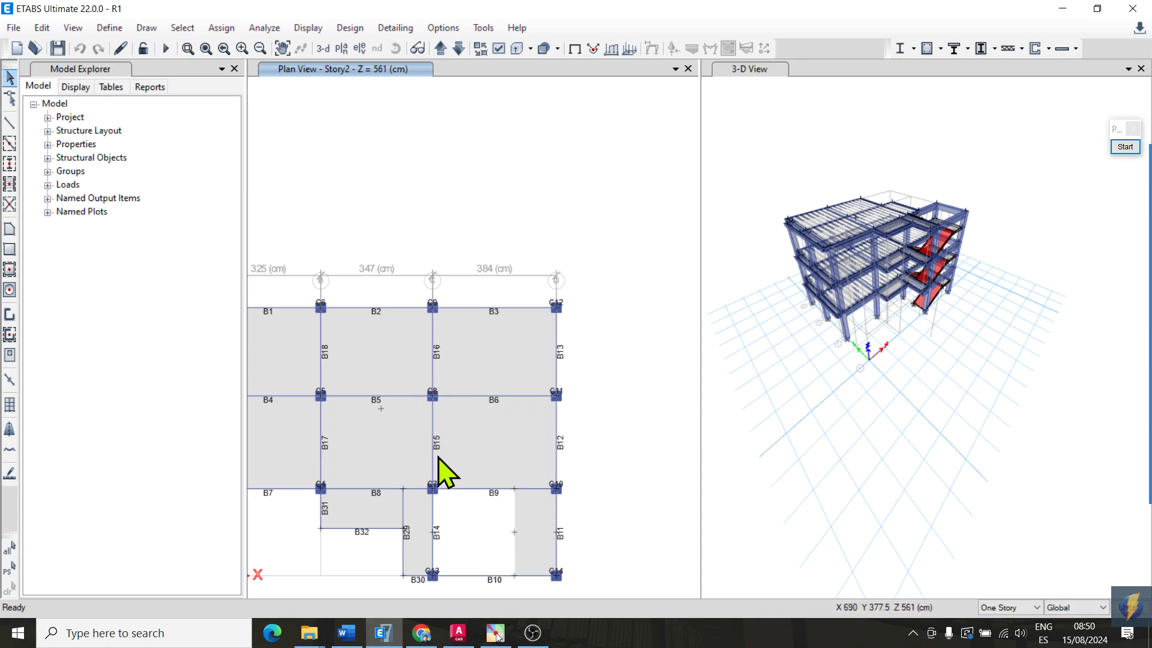
# - Turn the frame labels off and back on in the Story2 plan view through the view's object assignment options
pyautogui.scroll(-2, 589, 278)
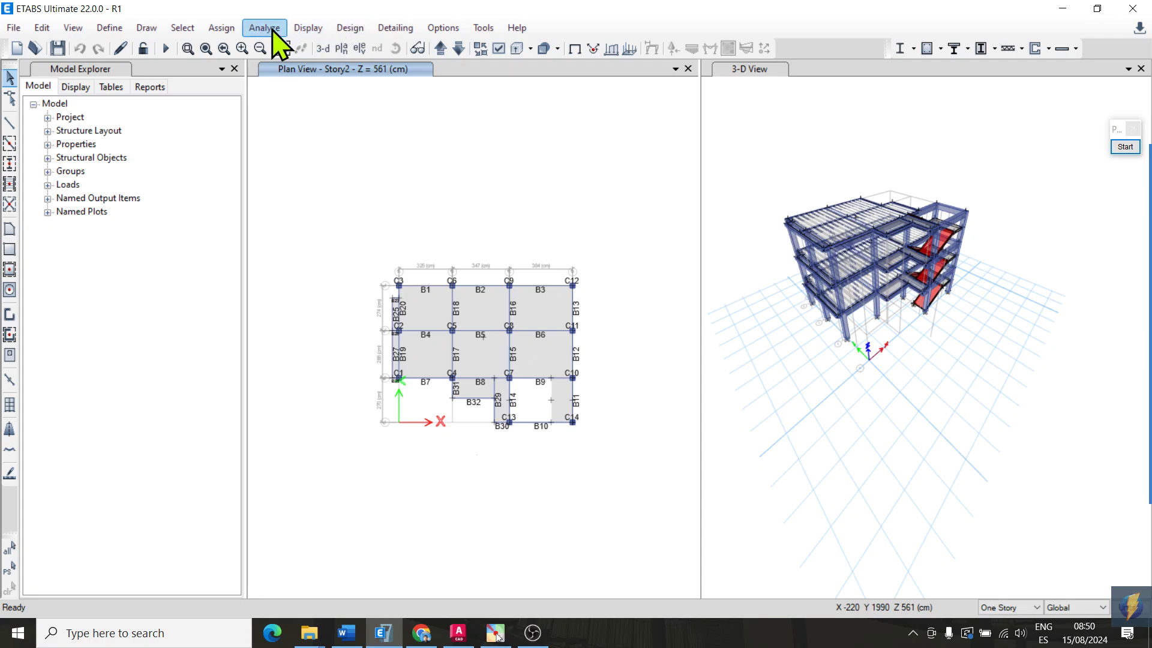
pyautogui.click(498, 48)
pyautogui.click(651, 71)
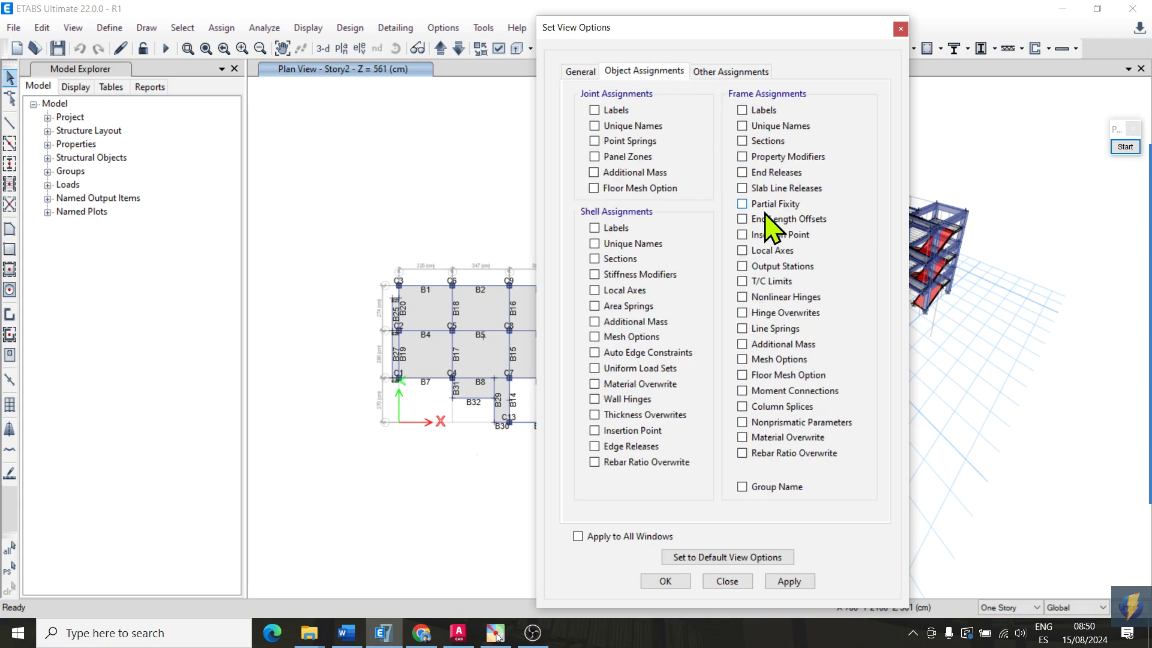
pyautogui.click(783, 581)
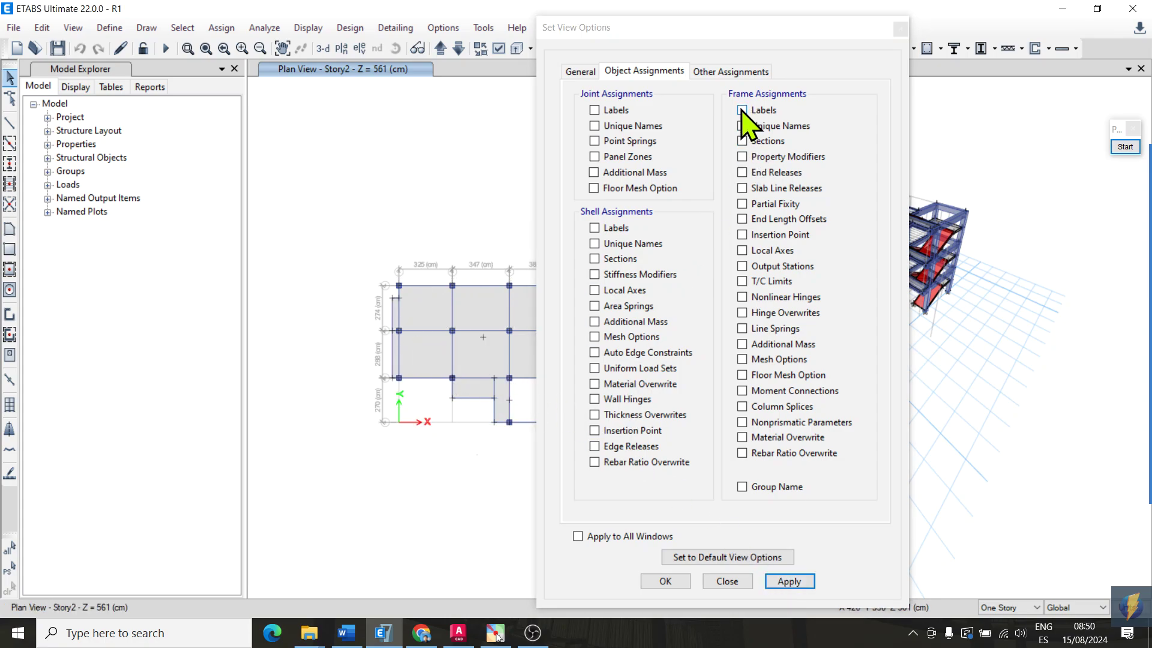
pyautogui.click(742, 110)
pyautogui.click(800, 586)
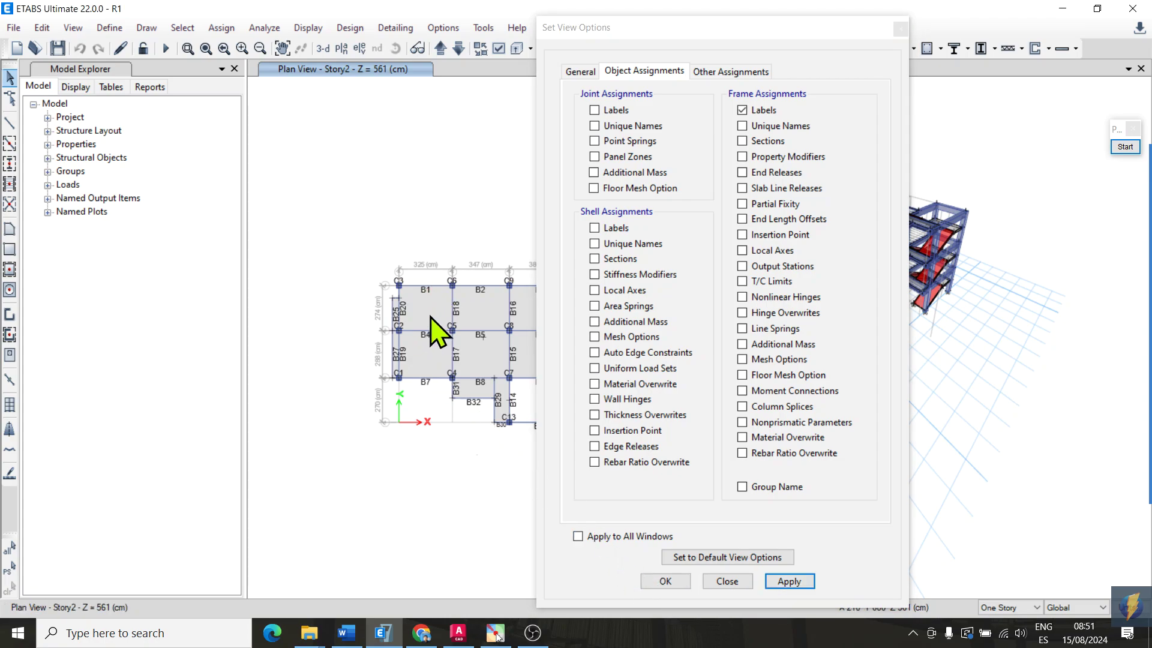
pyautogui.scroll(3, 461, 375)
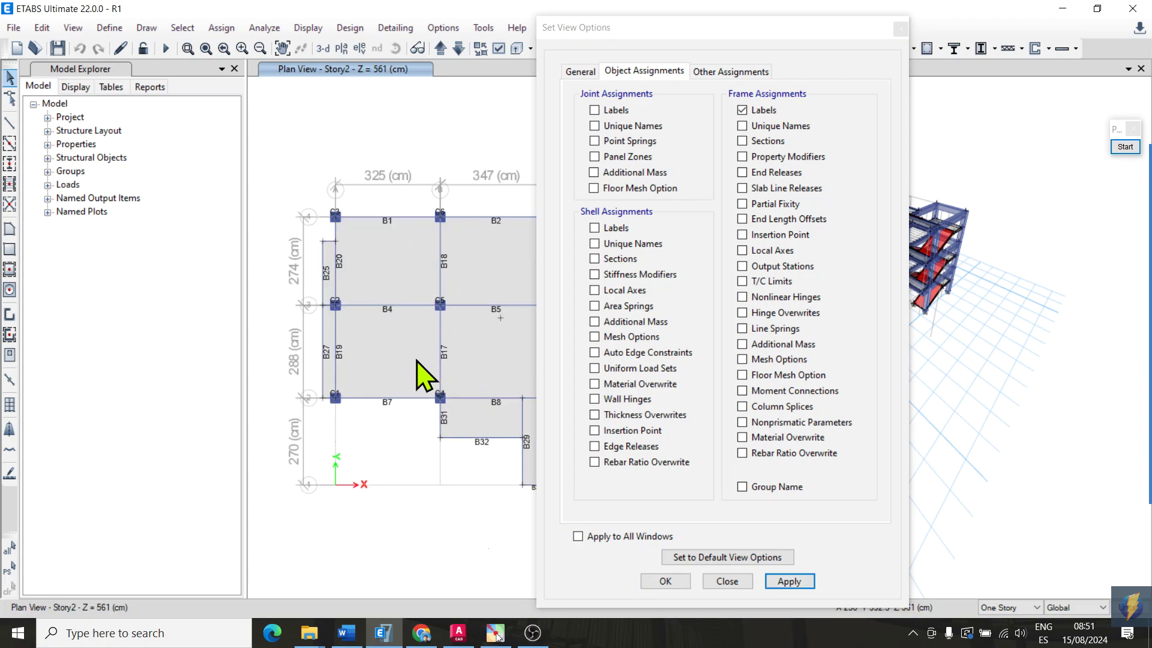
pyautogui.click(666, 581)
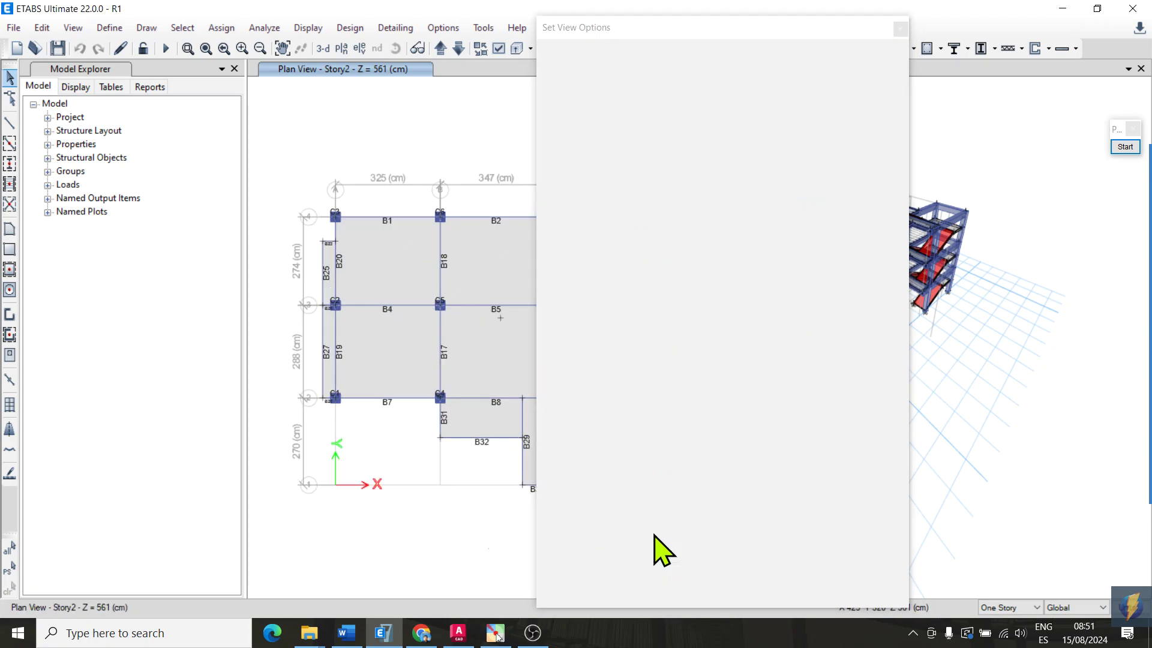
pyautogui.scroll(4, 411, 265)
pyautogui.scroll(-4, 398, 264)
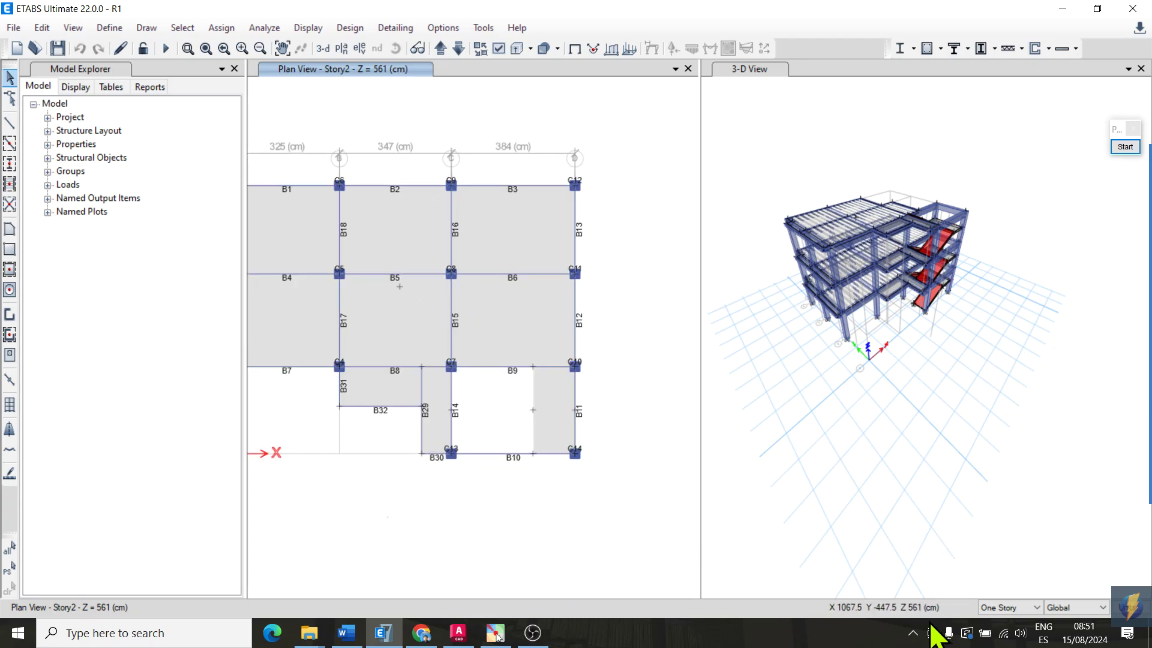
# - Switch to Snip & Sketch to review the captured overlap warnings, and return to the ETABS model
pyautogui.click(1128, 634)
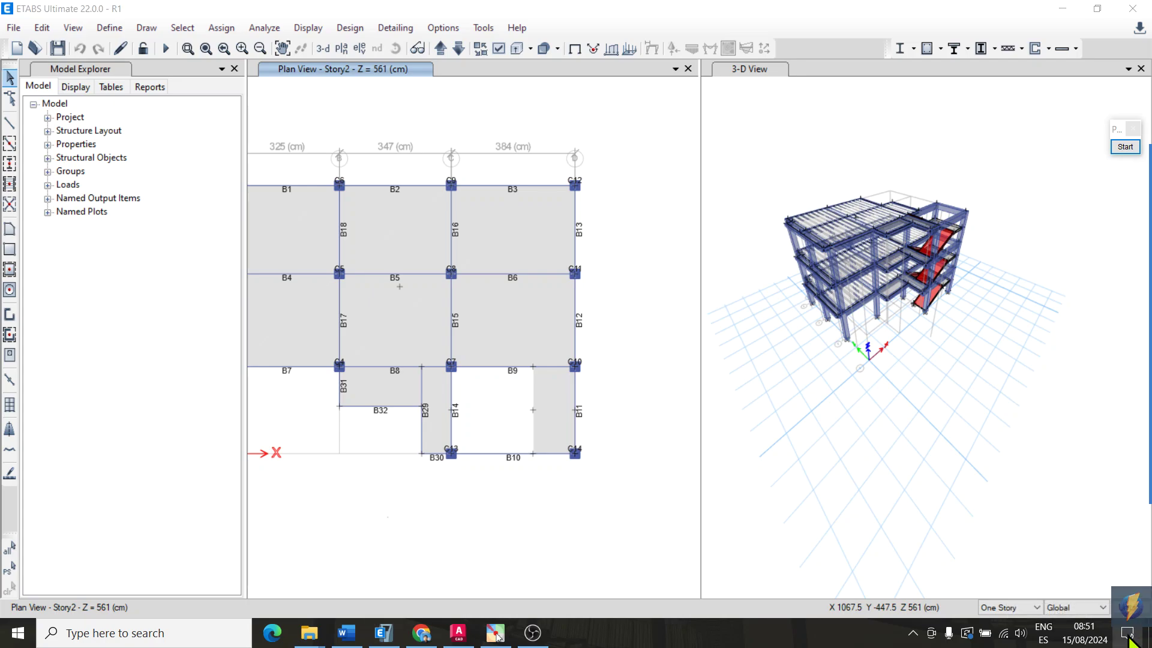
pyautogui.click(948, 107)
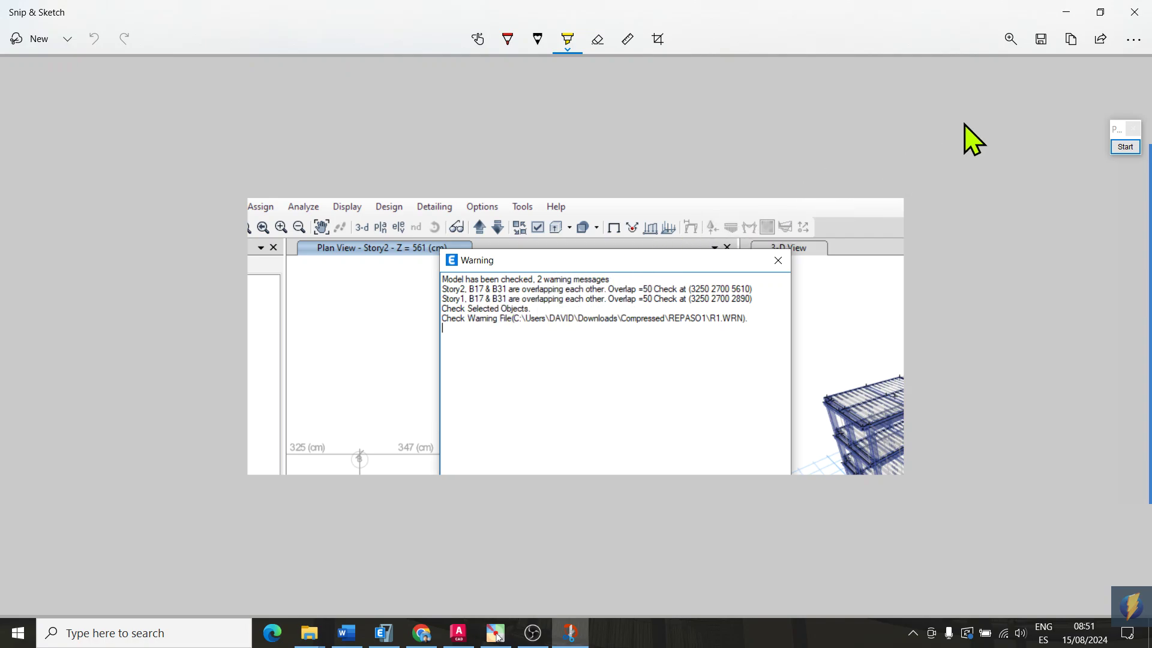
pyautogui.click(1066, 12)
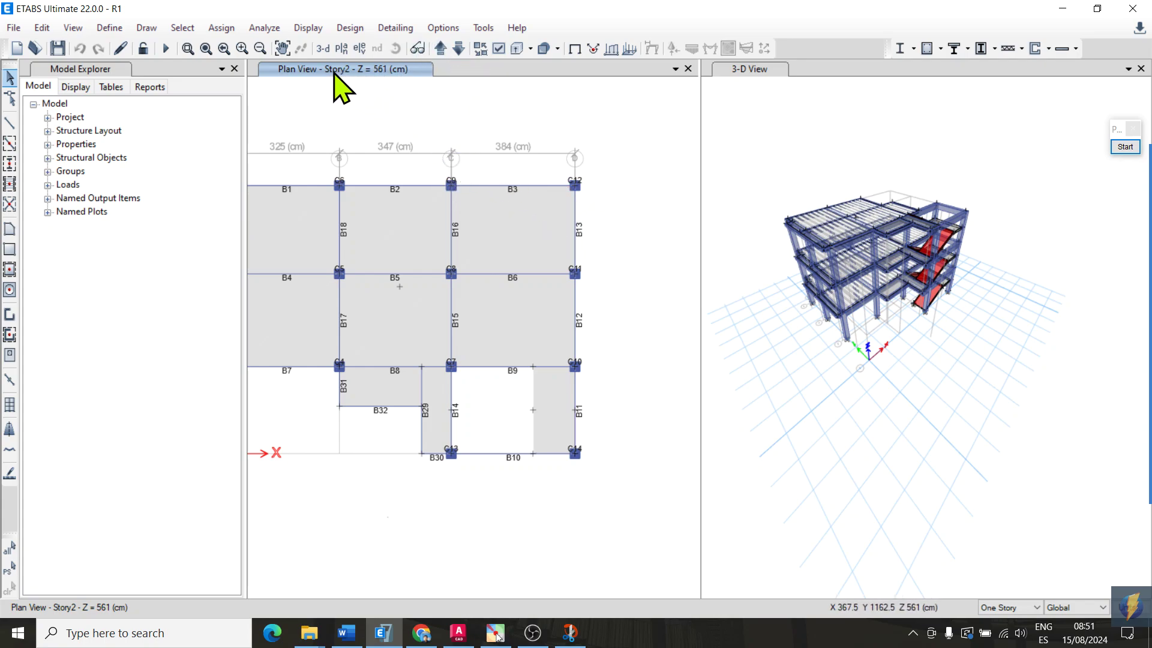
# - Examine the junction of beams B17 and B31 at column C4 in the Story2 plan view
pyautogui.scroll(2, 451, 187)
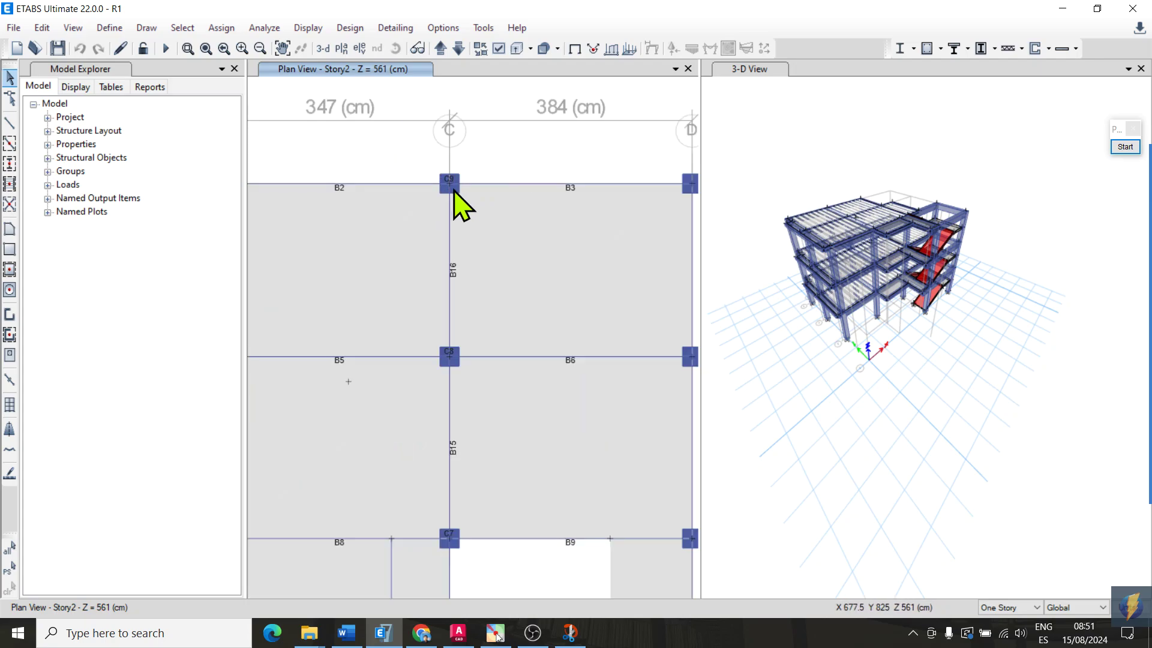
pyautogui.scroll(-2, 594, 198)
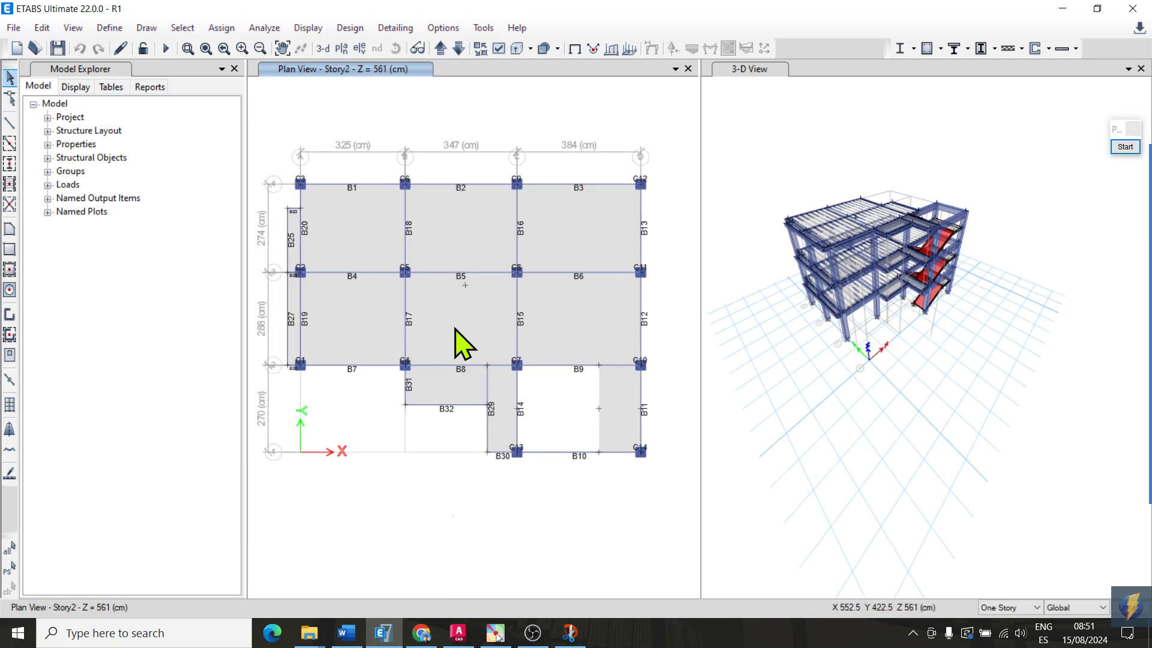
pyautogui.scroll(4, 403, 331)
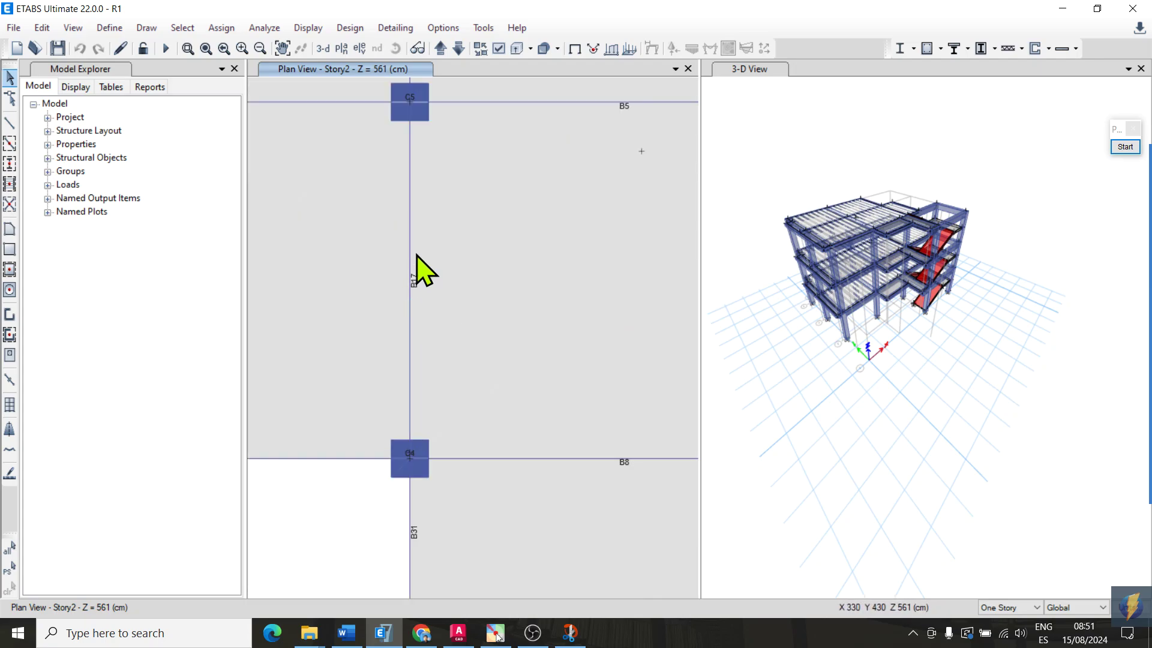
pyautogui.scroll(-2, 416, 254)
pyautogui.scroll(4, 412, 363)
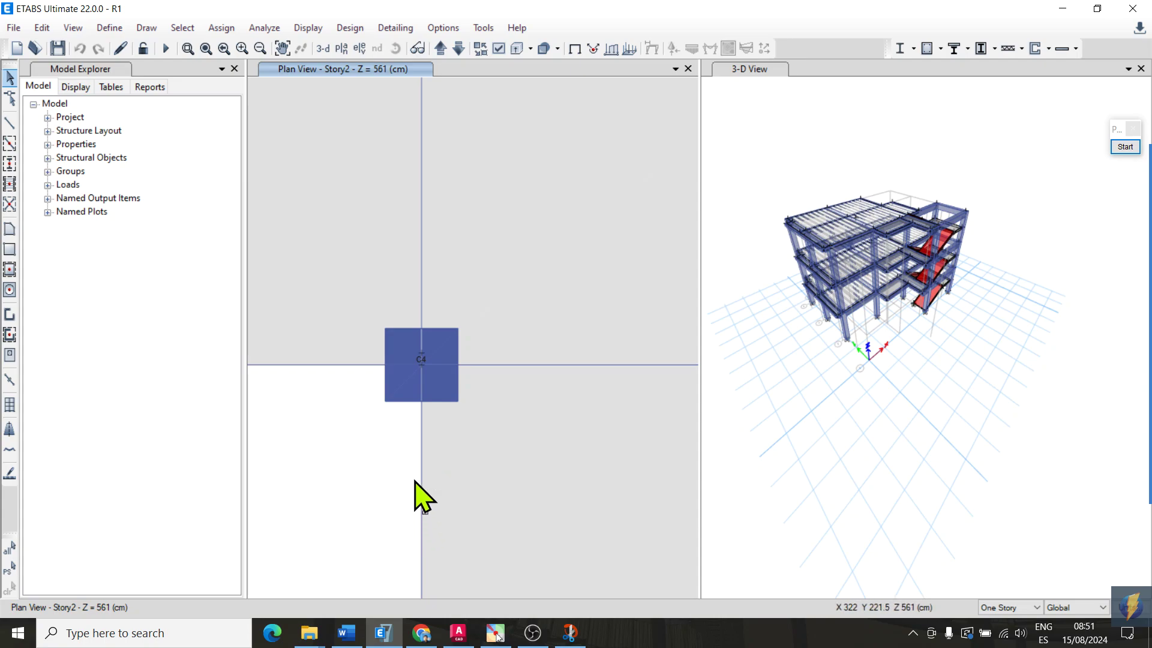
pyautogui.scroll(2, 427, 360)
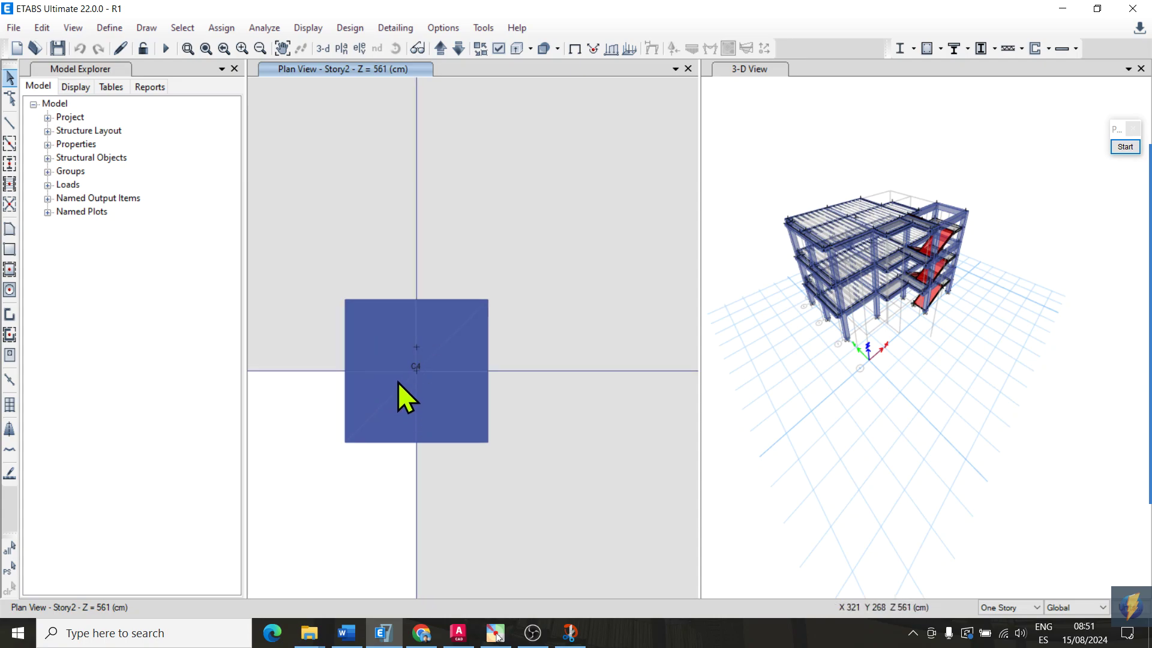
pyautogui.scroll(2, 397, 381)
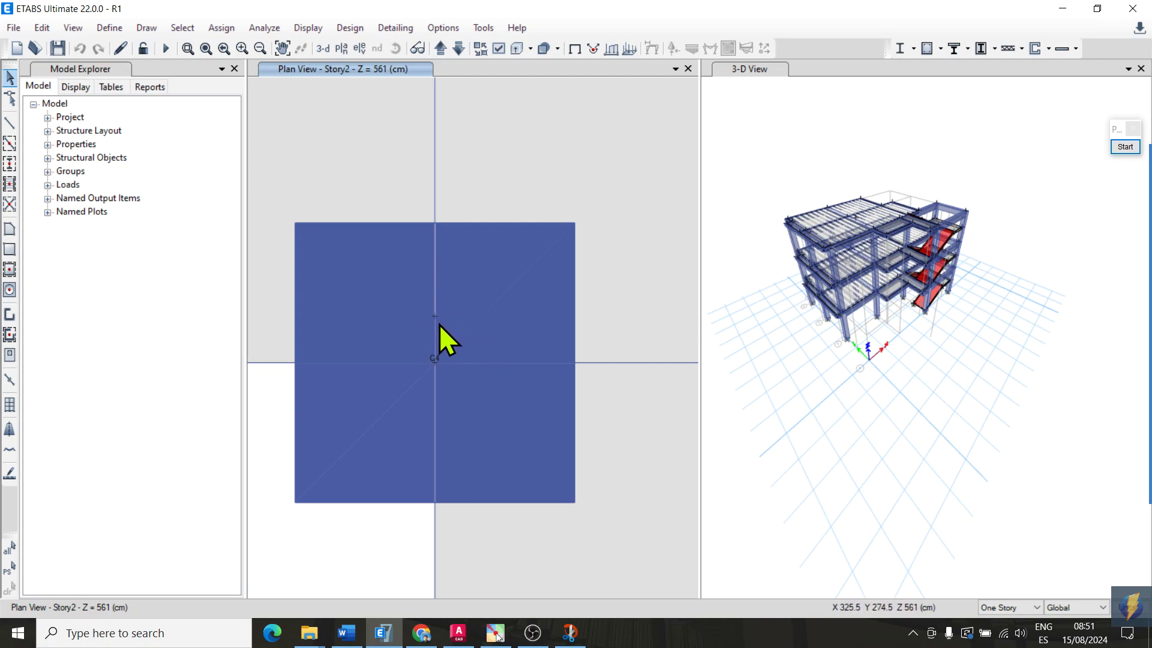
pyautogui.scroll(3, 440, 324)
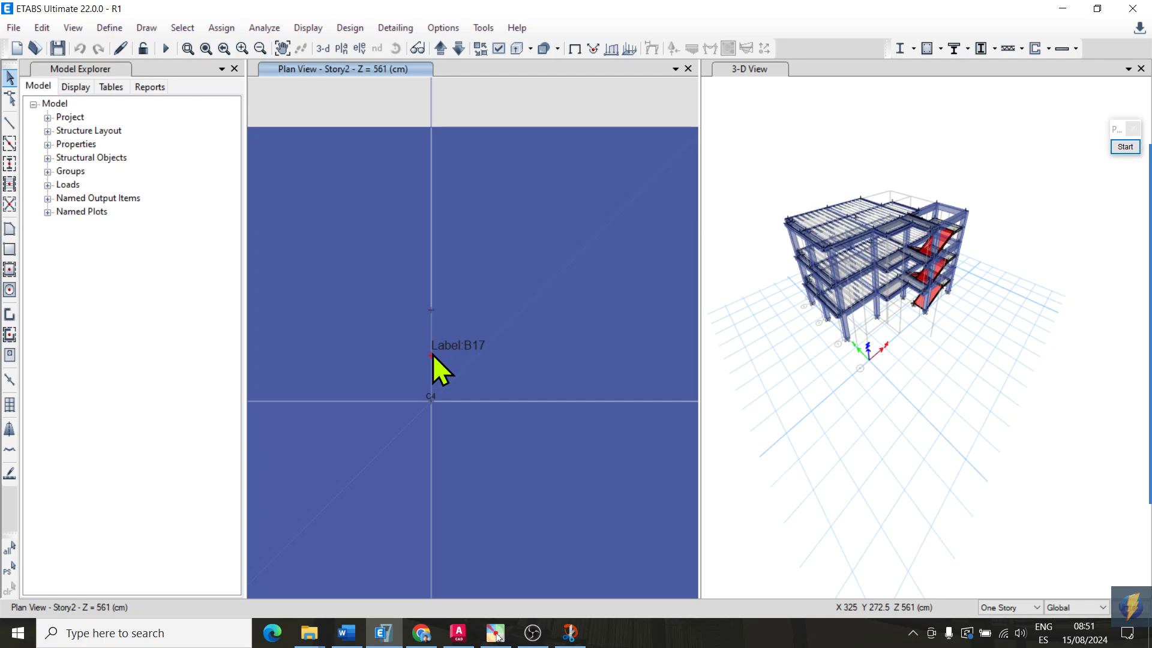
# - Compare the extents of overlapping beams B17 and B31 at column C4, and view the information for B17
pyautogui.keyDown('ctrl'); pyautogui.click(432, 355); pyautogui.keyUp('ctrl')
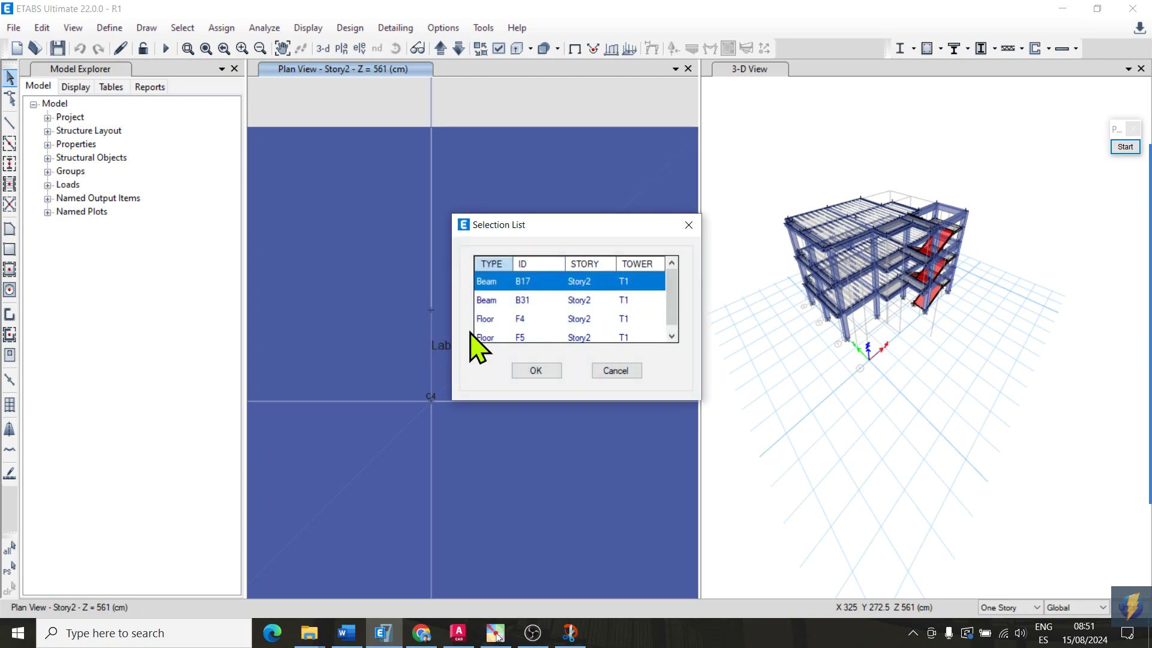
pyautogui.moveTo(545, 224); pyautogui.dragTo(636, 174)
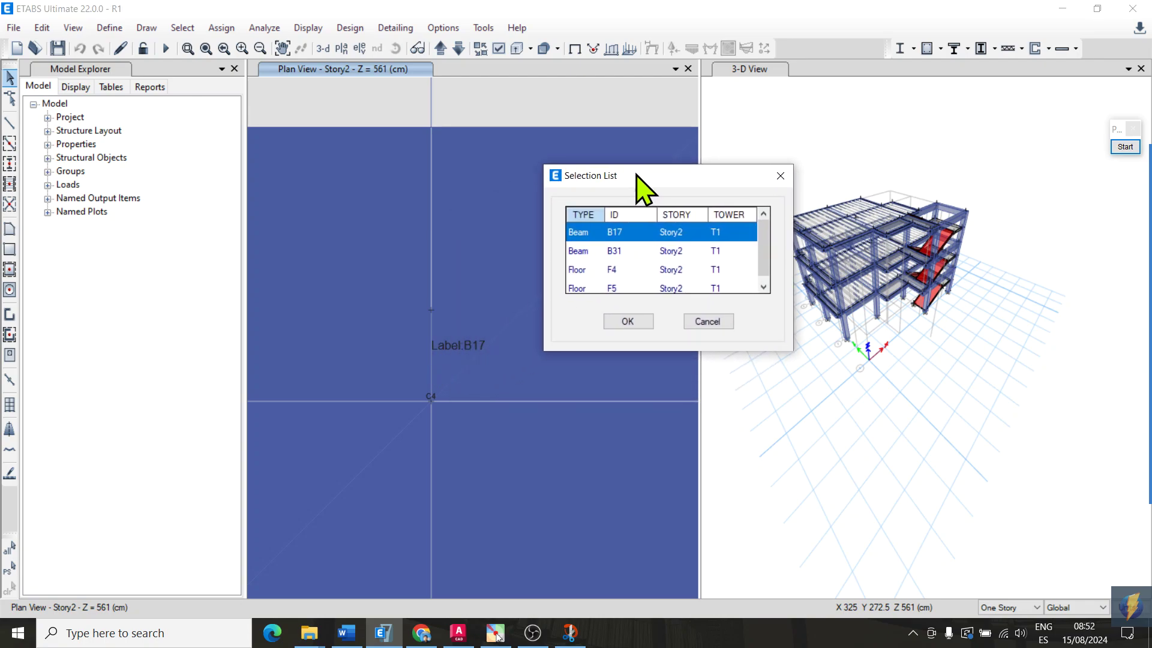
pyautogui.click(622, 252)
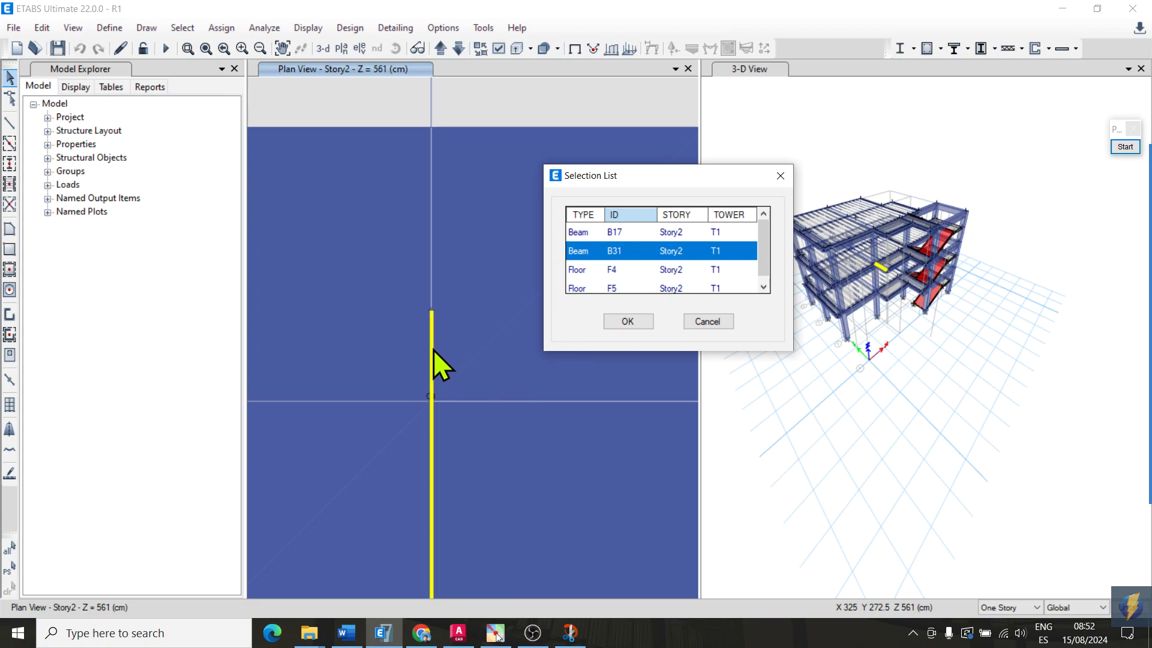
pyautogui.click(616, 234)
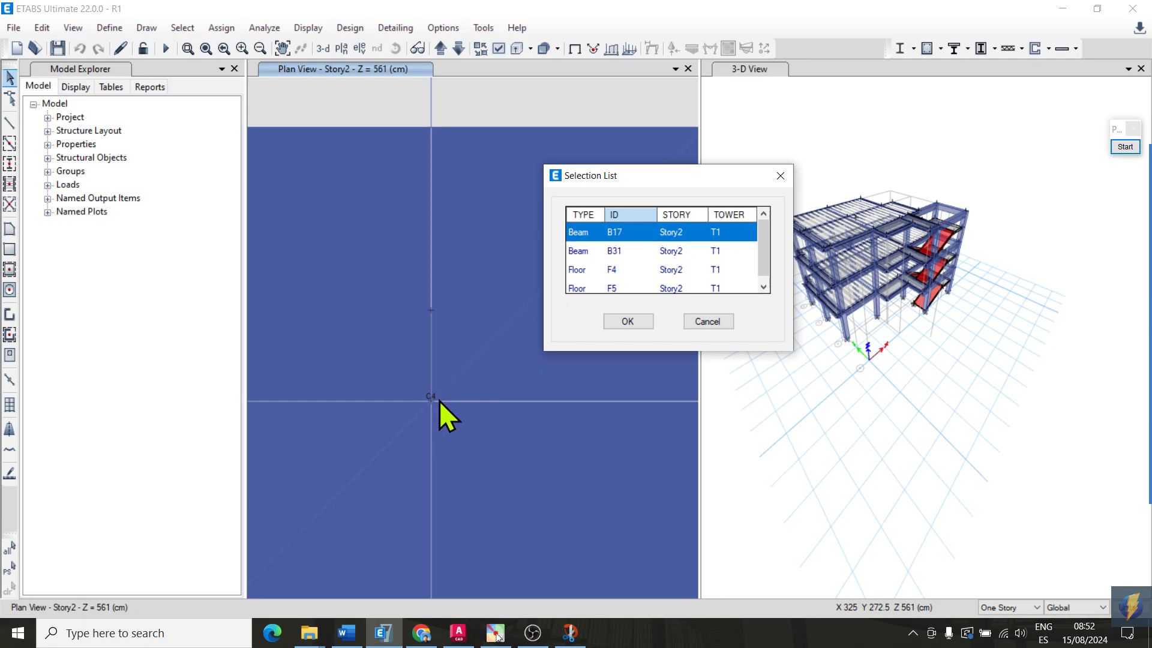
pyautogui.click(609, 251)
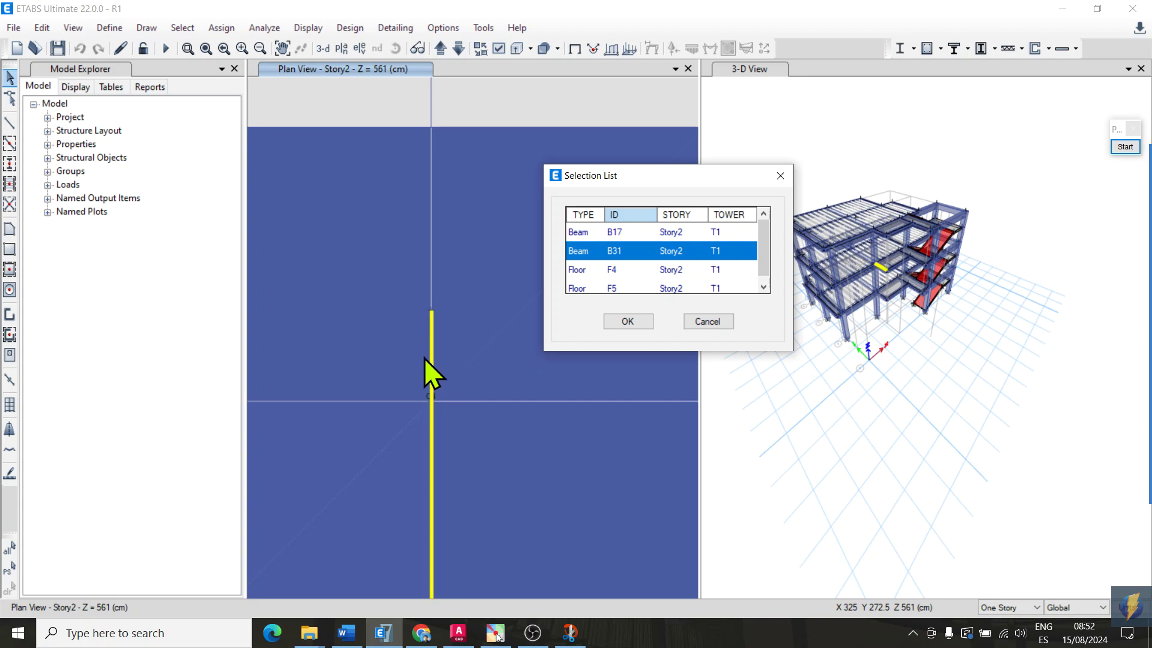
pyautogui.click(610, 232)
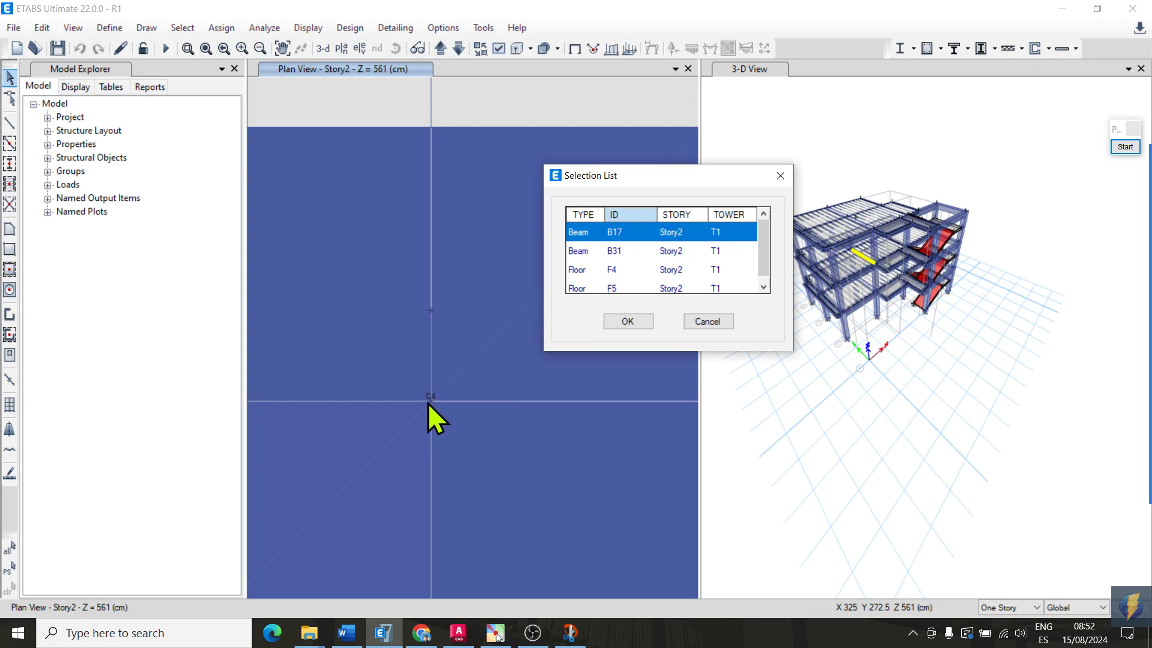
pyautogui.click(627, 322)
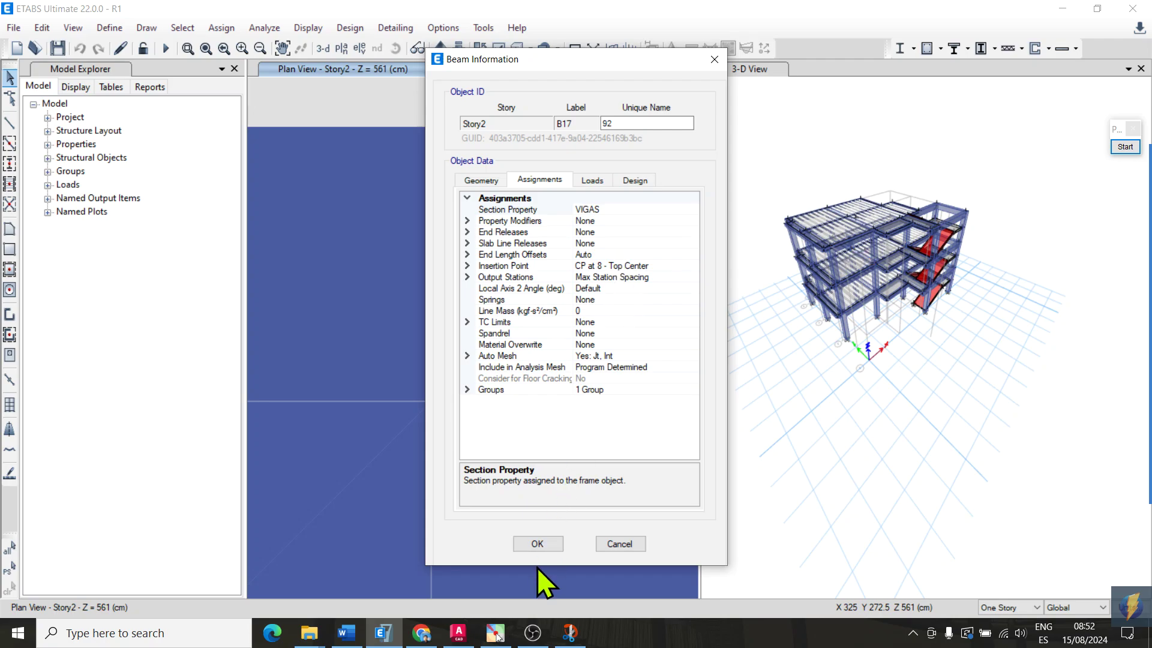
pyautogui.click(536, 543)
# - Divide beam B31 on Story2 at its intersections with the visible grid lines
pyautogui.scroll(-2, 544, 352)
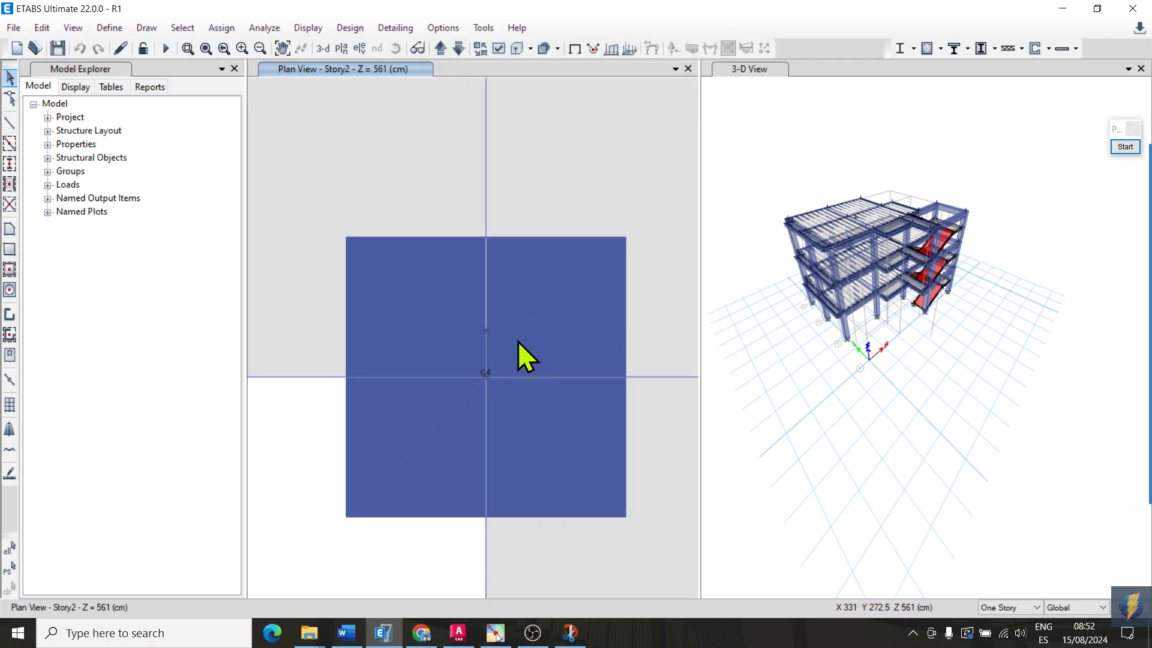
pyautogui.scroll(-2, 495, 319)
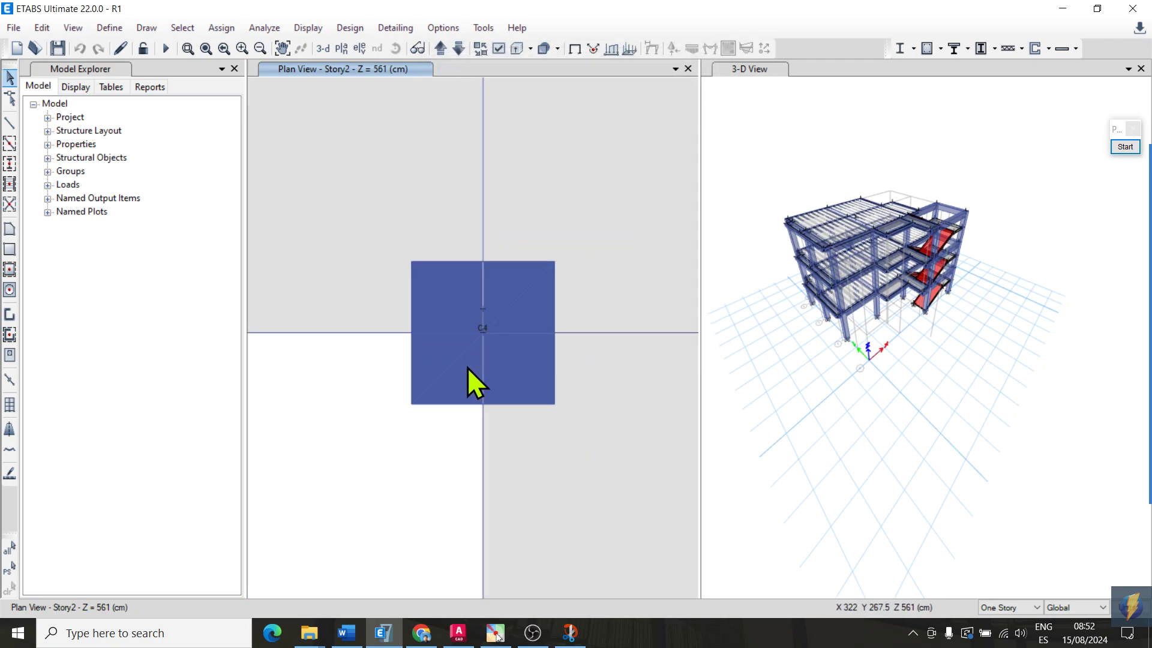
pyautogui.click(481, 468)
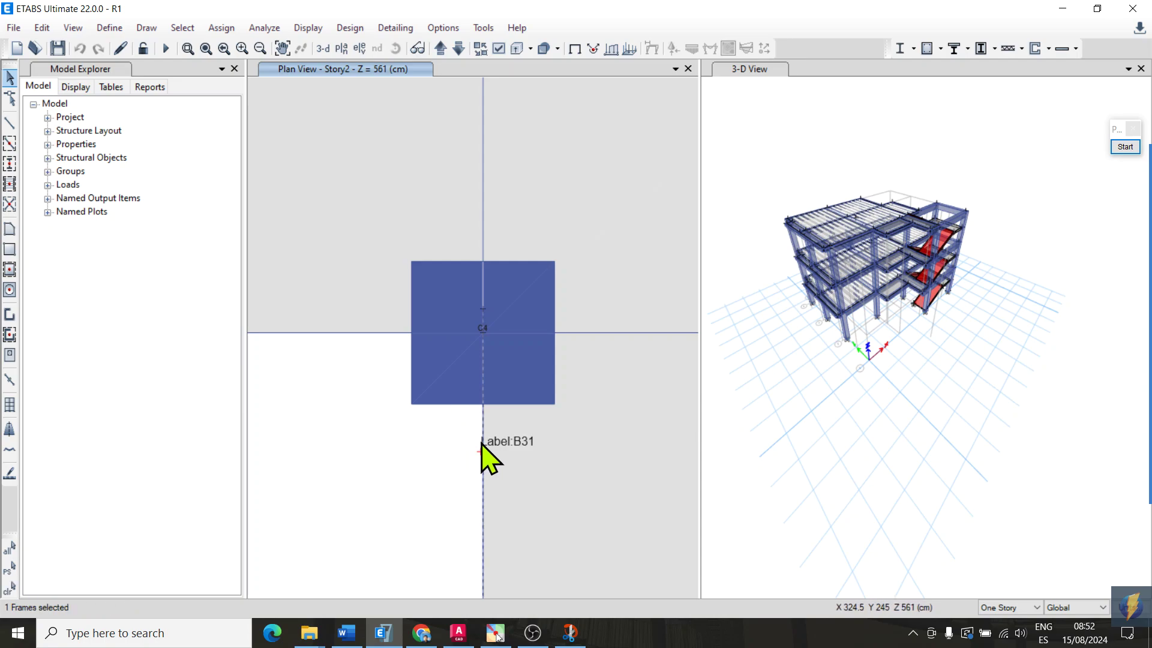
pyautogui.click(42, 27)
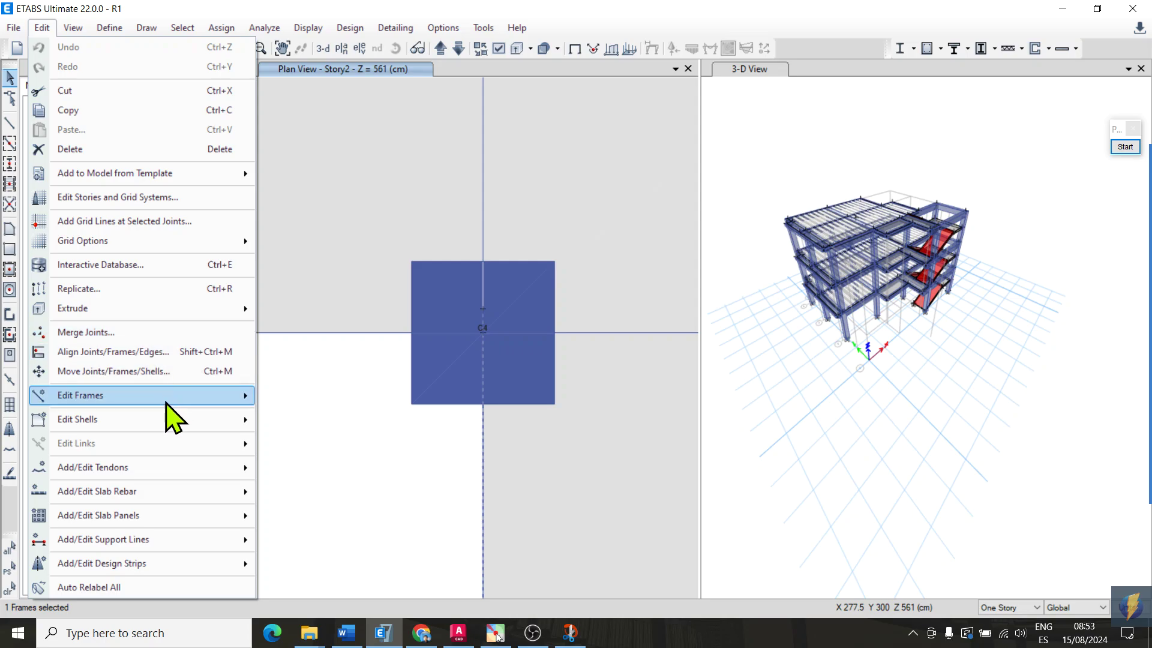
pyautogui.moveTo(166, 402)
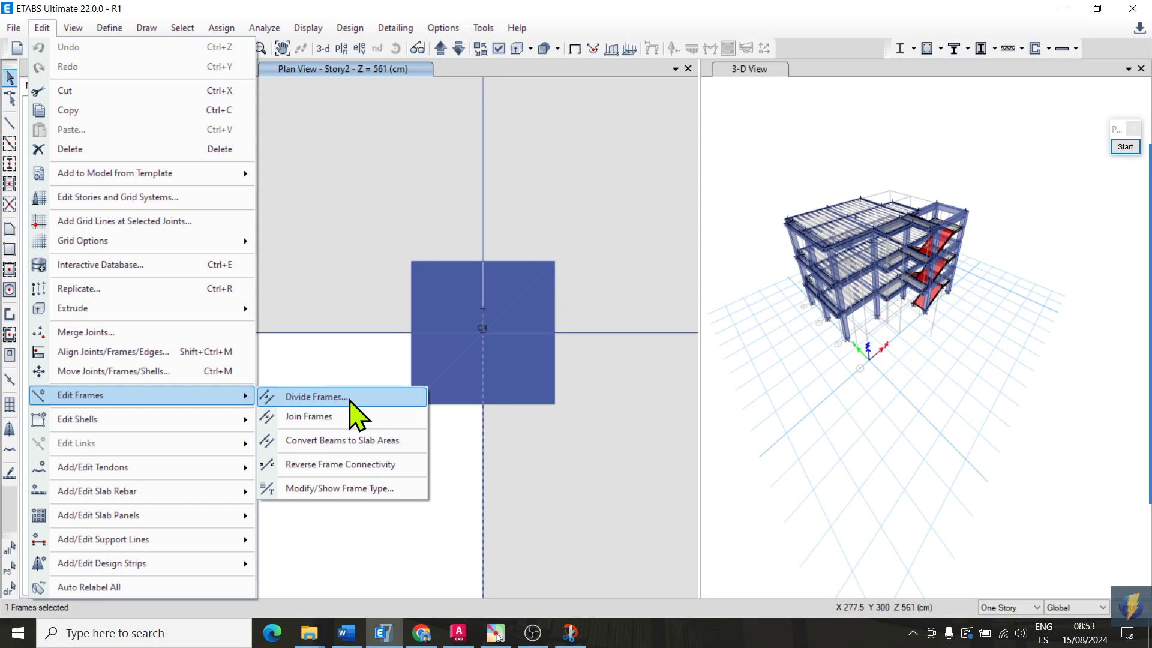
pyautogui.click(316, 397)
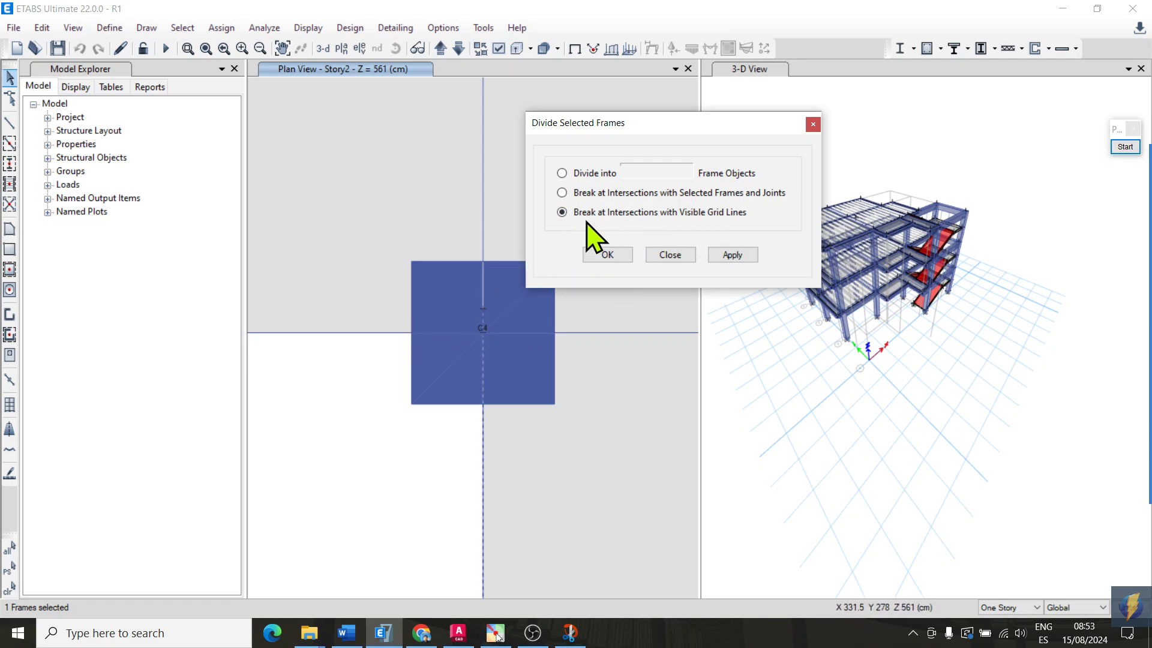
pyautogui.click(733, 255)
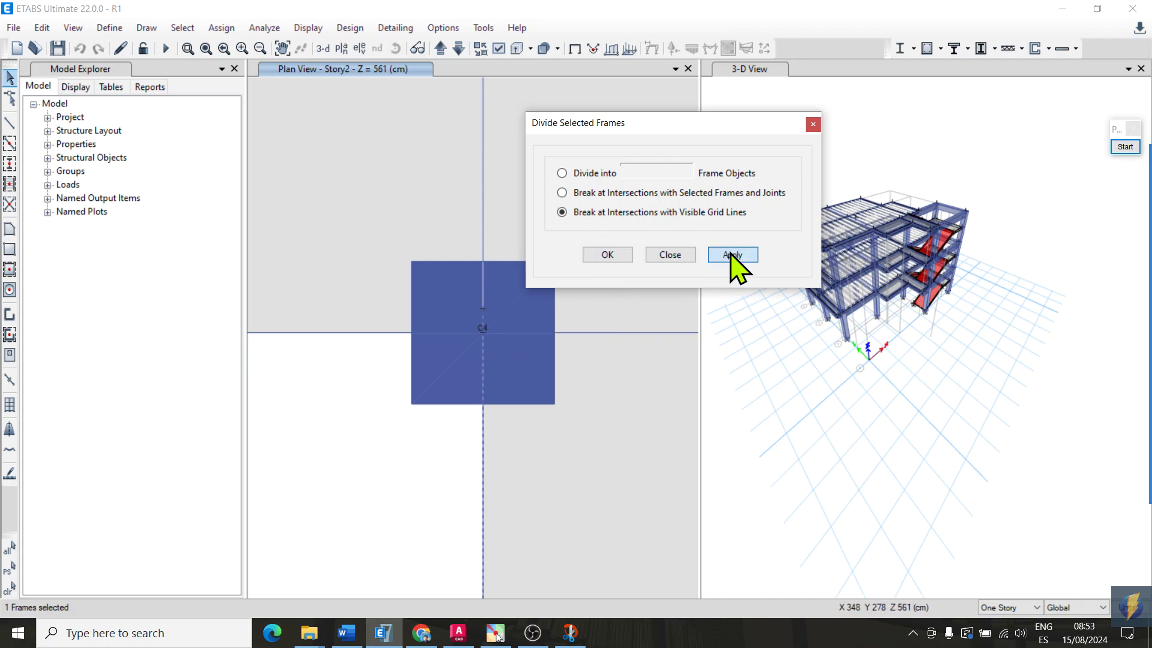
# - Confirm the division of beam B31 at visible grid lines, and check the extents of the objects overlapping beam B17 near column C4
pyautogui.click(608, 256)
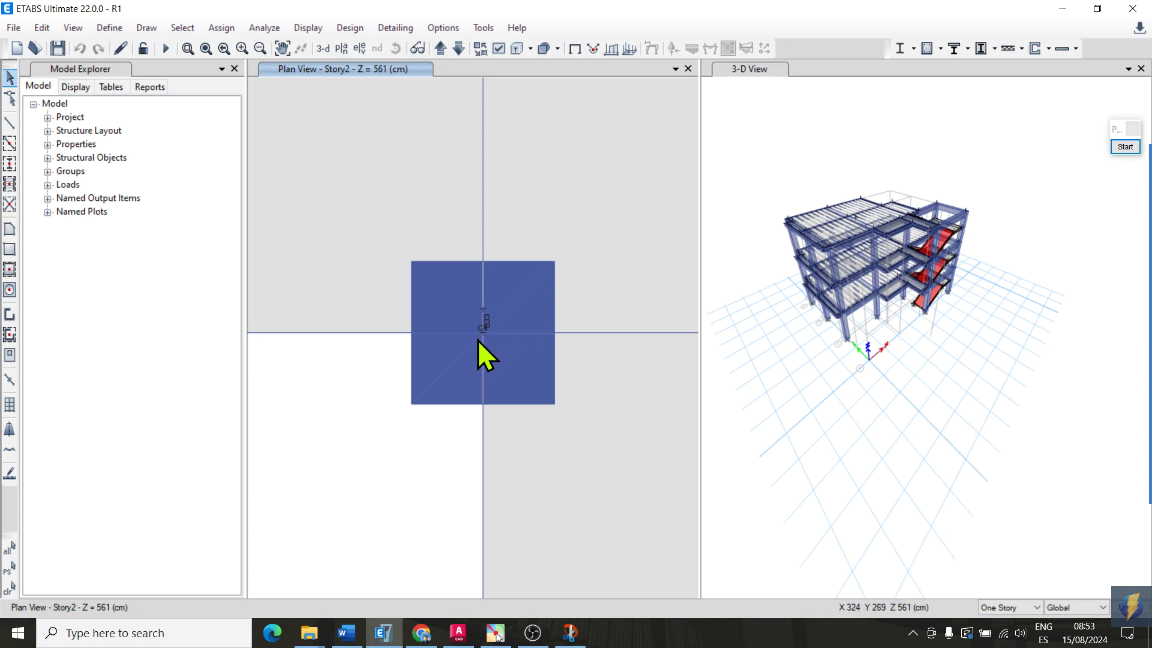
pyautogui.scroll(3, 478, 341)
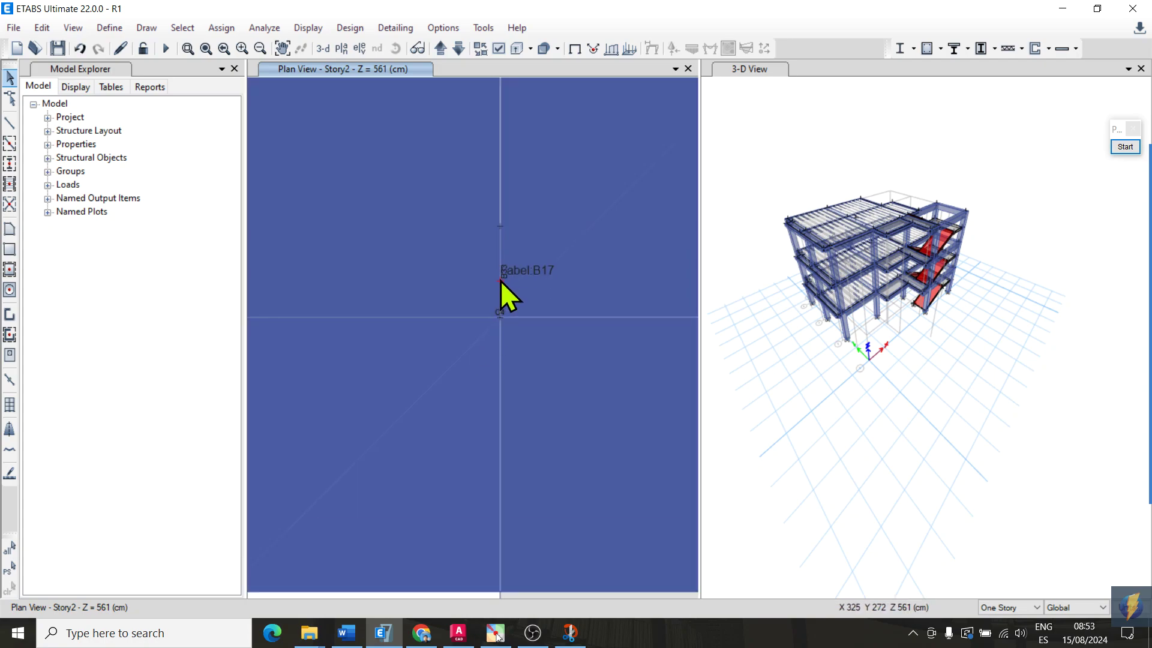
pyautogui.scroll(-2, 500, 280)
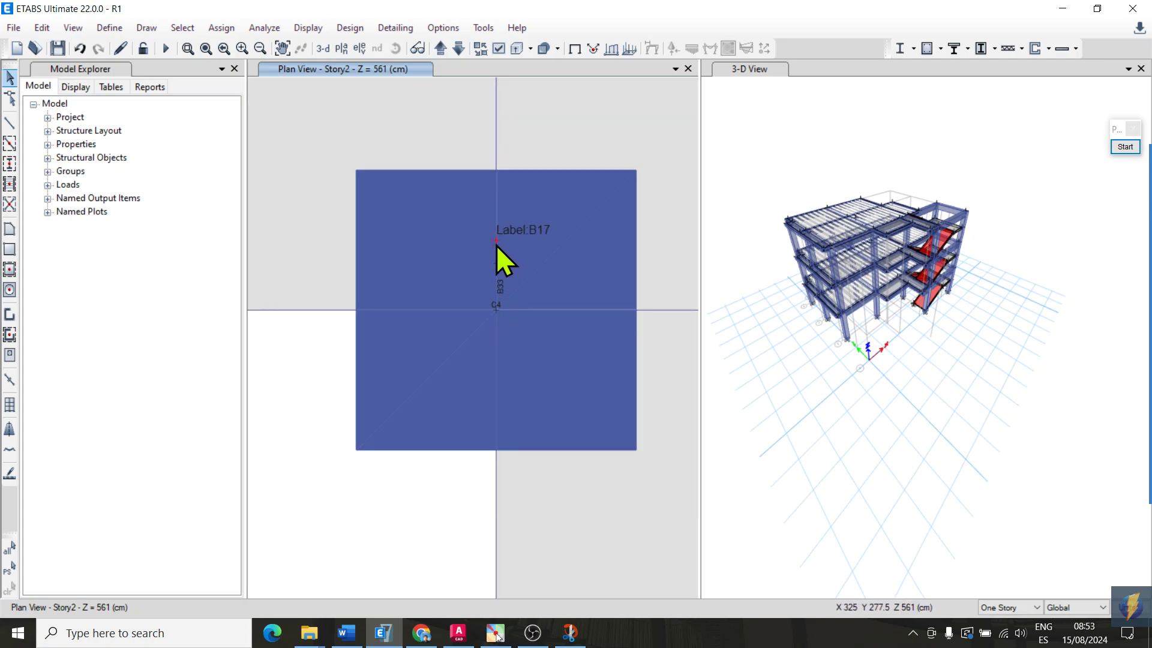
pyautogui.keyDown('ctrl'); pyautogui.click(496, 245); pyautogui.keyUp('ctrl')
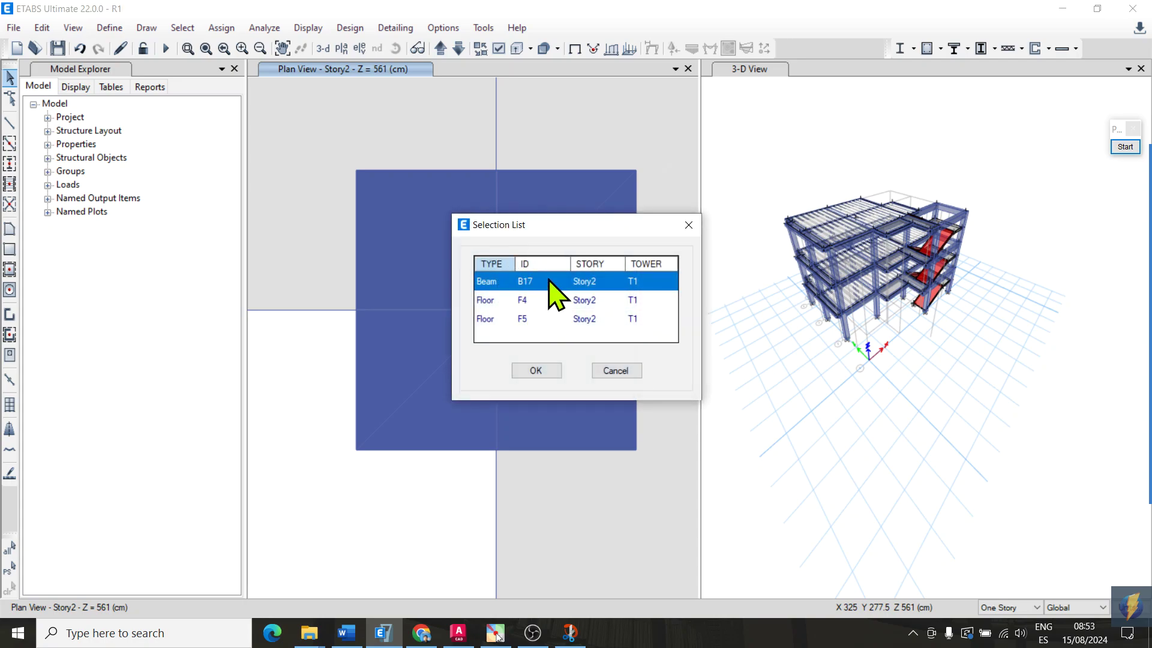
pyautogui.moveTo(550, 231); pyautogui.dragTo(735, 174)
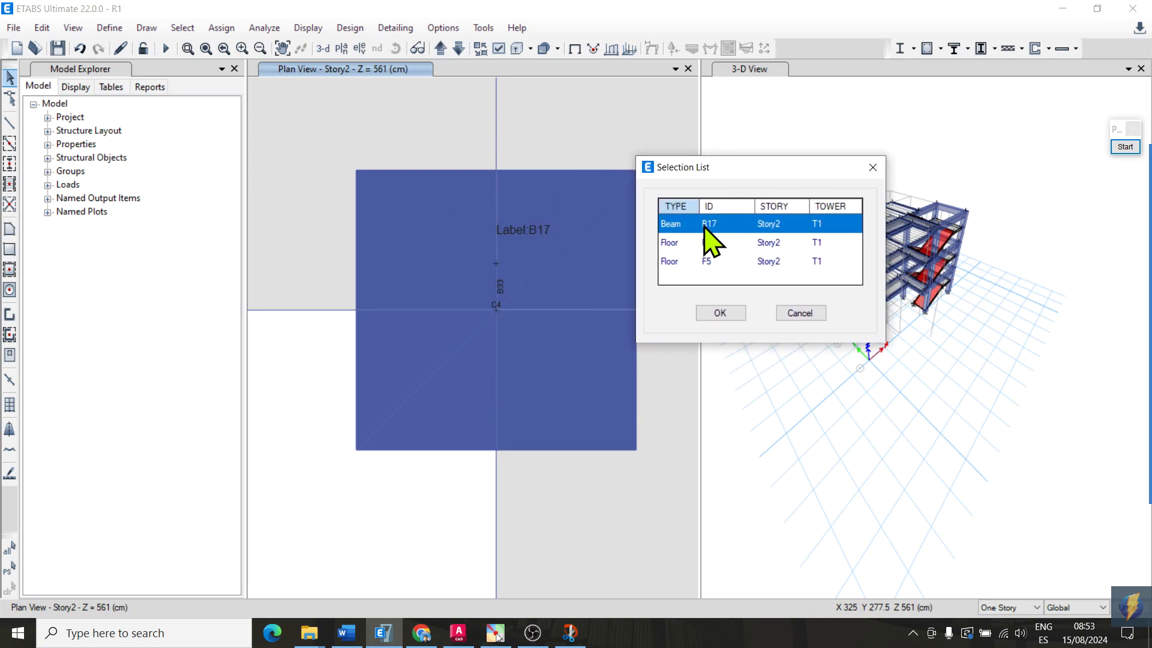
pyautogui.click(709, 246)
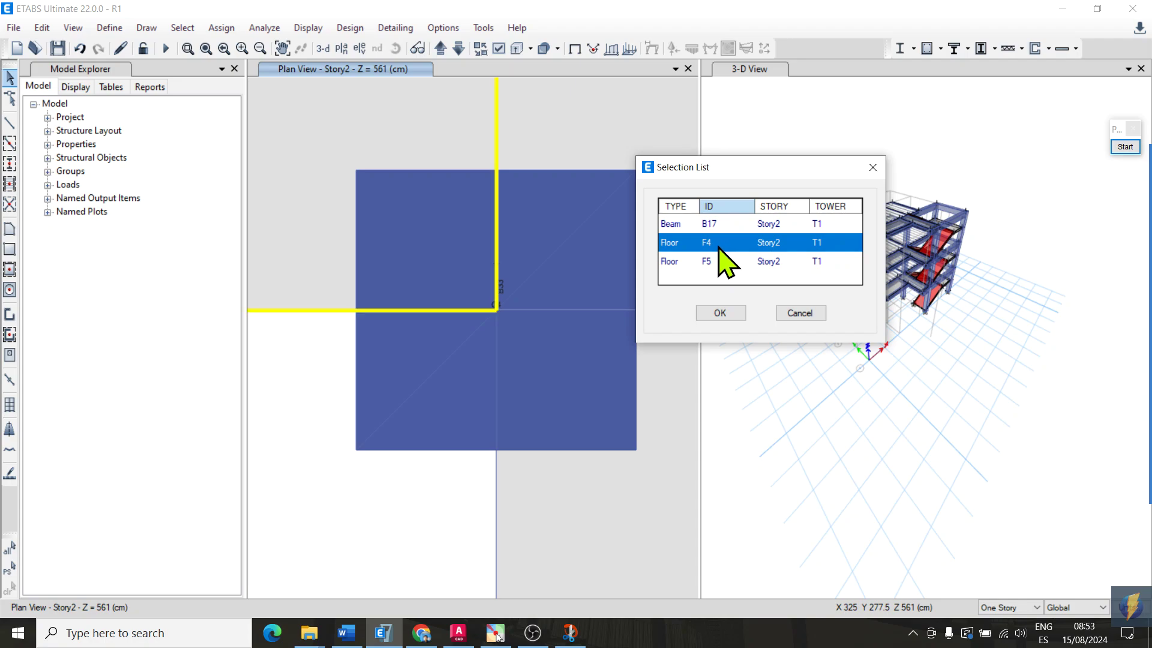
pyautogui.click(705, 263)
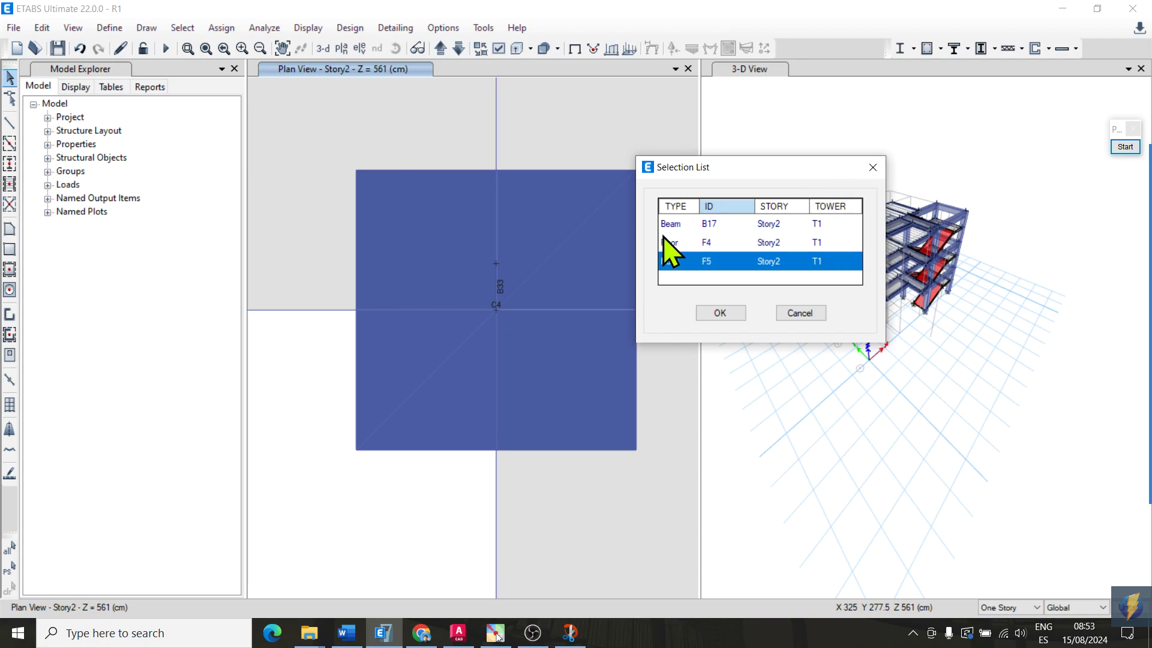
pyautogui.click(717, 224)
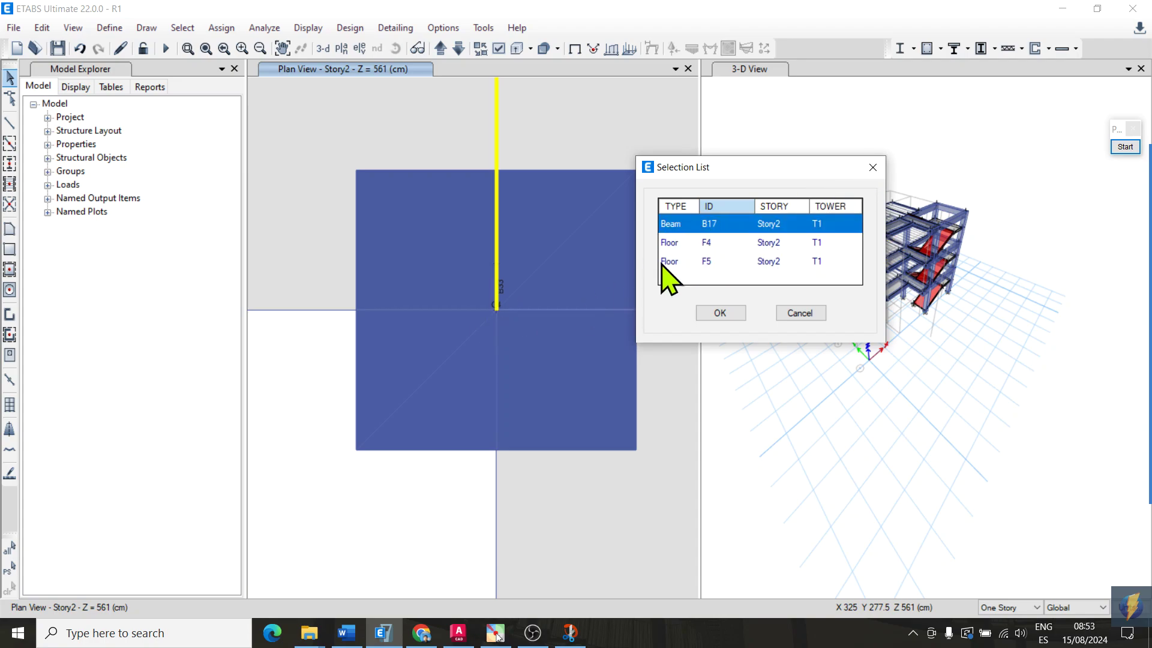
pyautogui.click(873, 168)
# - Compare beams B17 and B33 in the overlapping stretch next to column C4, and view the beam information for B17
pyautogui.scroll(1, 507, 294)
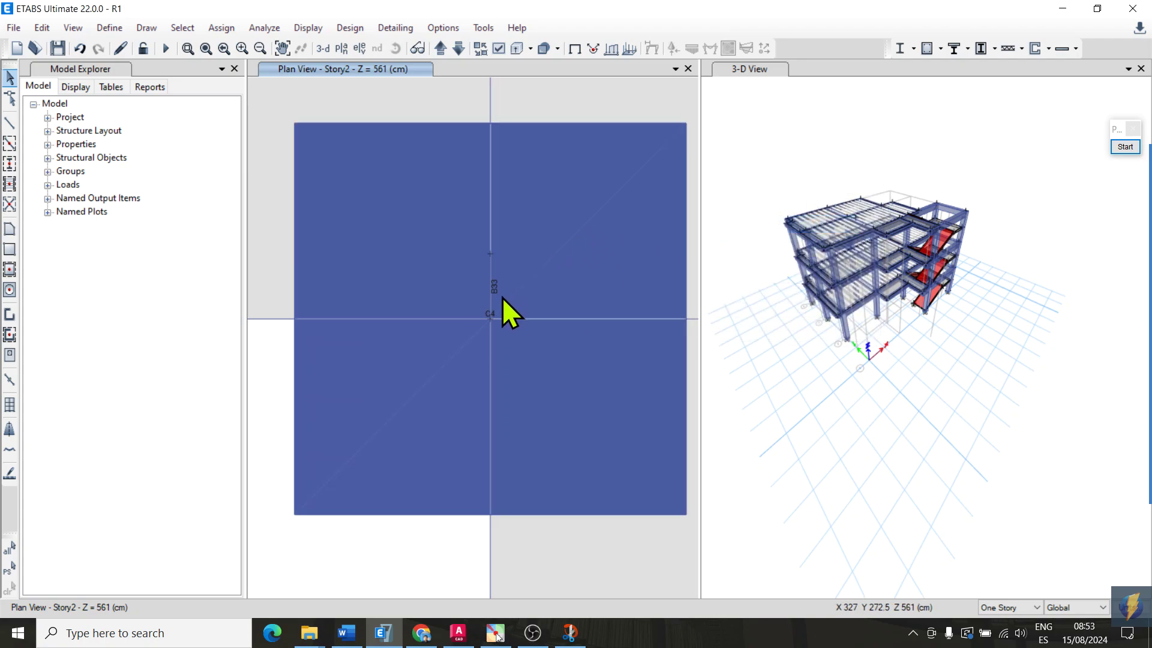
pyautogui.scroll(1, 504, 297)
pyautogui.keyDown('ctrl'); pyautogui.click(481, 304); pyautogui.keyUp('ctrl')
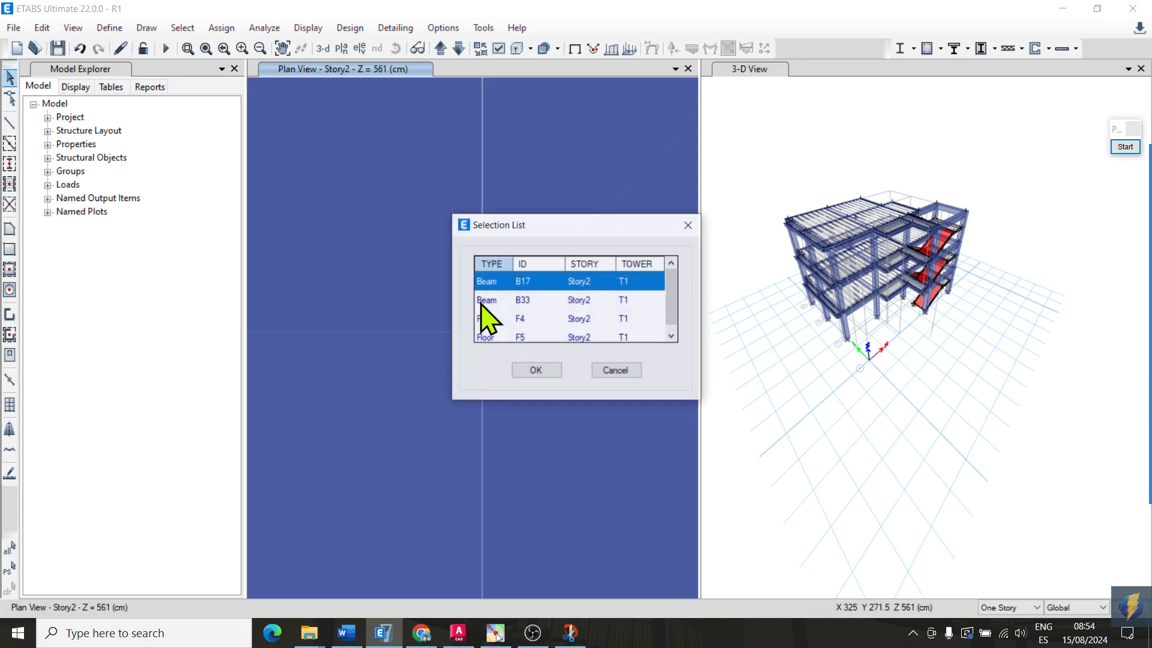
pyautogui.moveTo(564, 227); pyautogui.dragTo(712, 195)
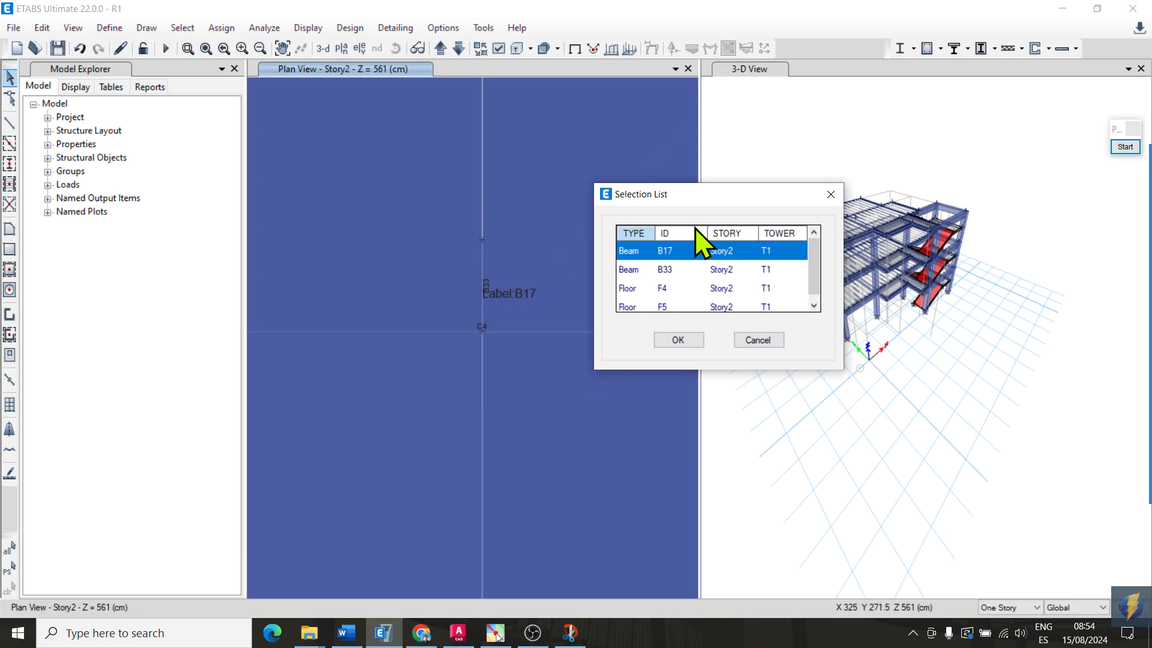
pyautogui.click(661, 272)
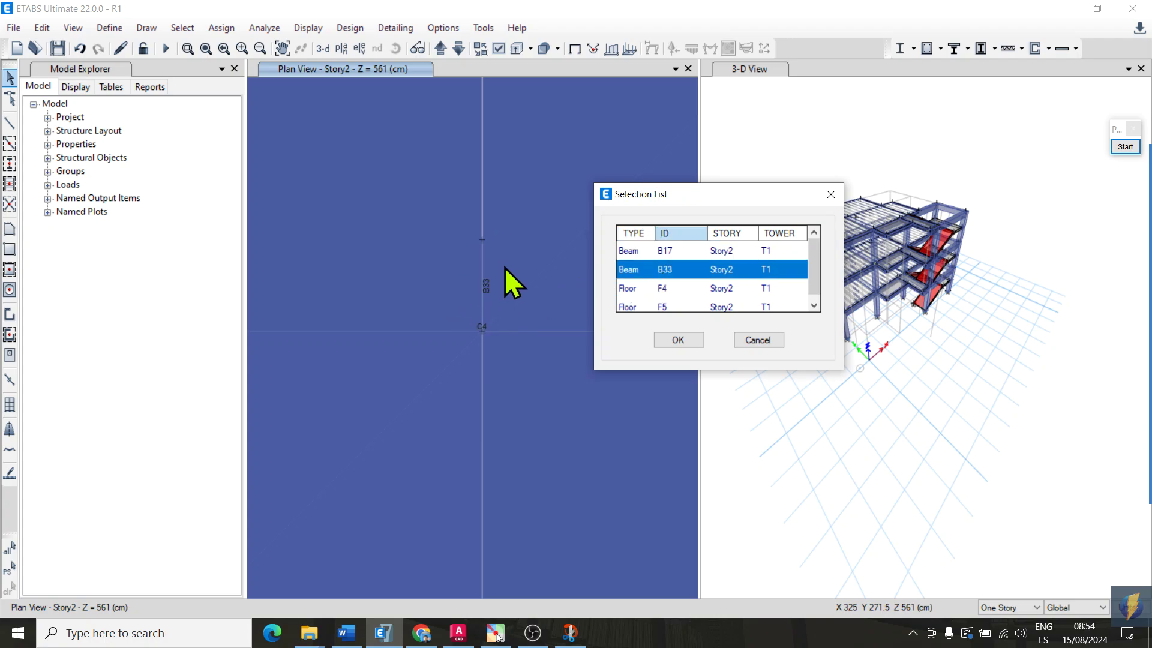
pyautogui.scroll(-1, 674, 298)
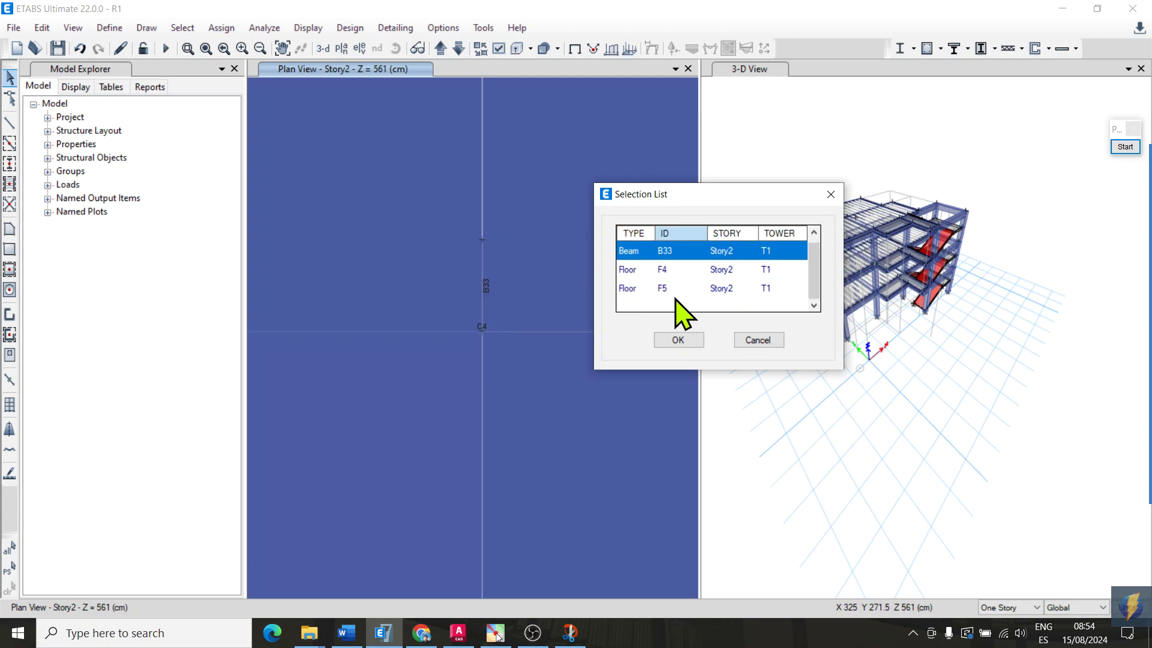
pyautogui.scroll(1, 676, 300)
pyautogui.click(666, 251)
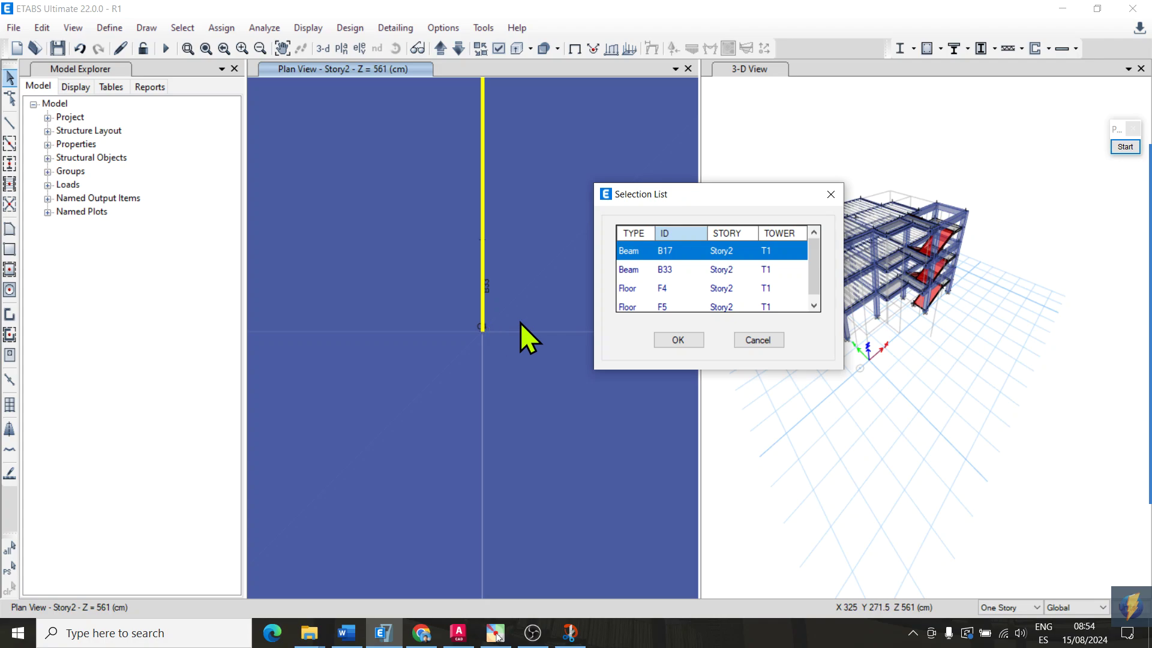
pyautogui.click(689, 341)
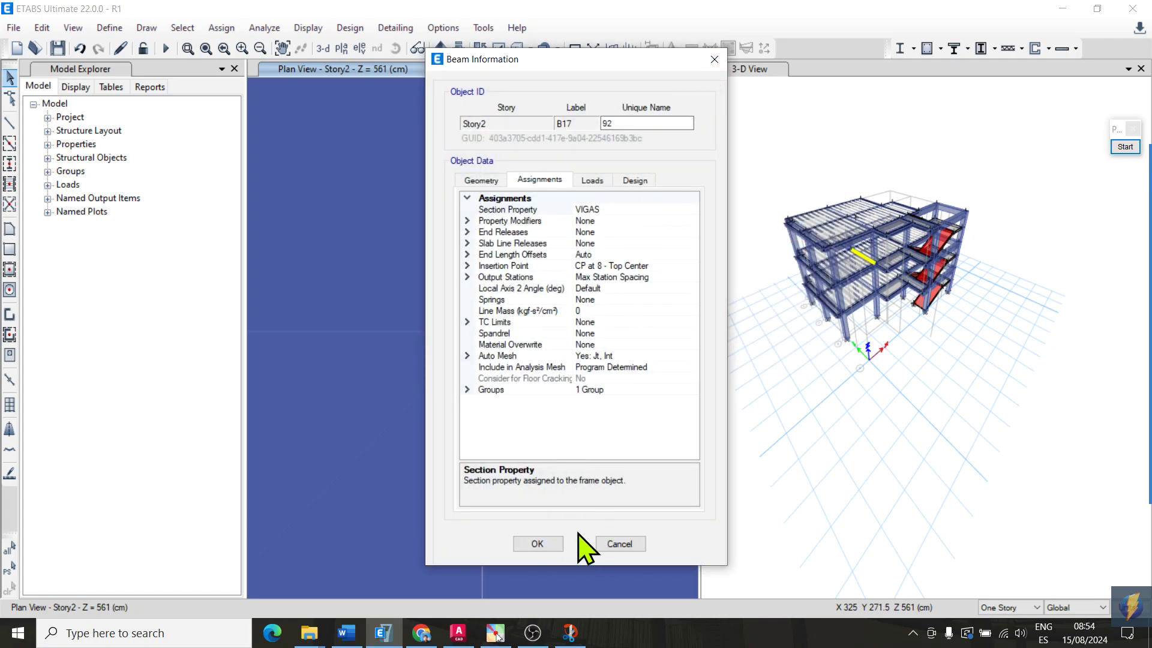
pyautogui.click(538, 544)
# - Try to delete the joints and frames enclosed by a selection window around B33 at column C4, and undo the deletion
pyautogui.scroll(-5, 617, 296)
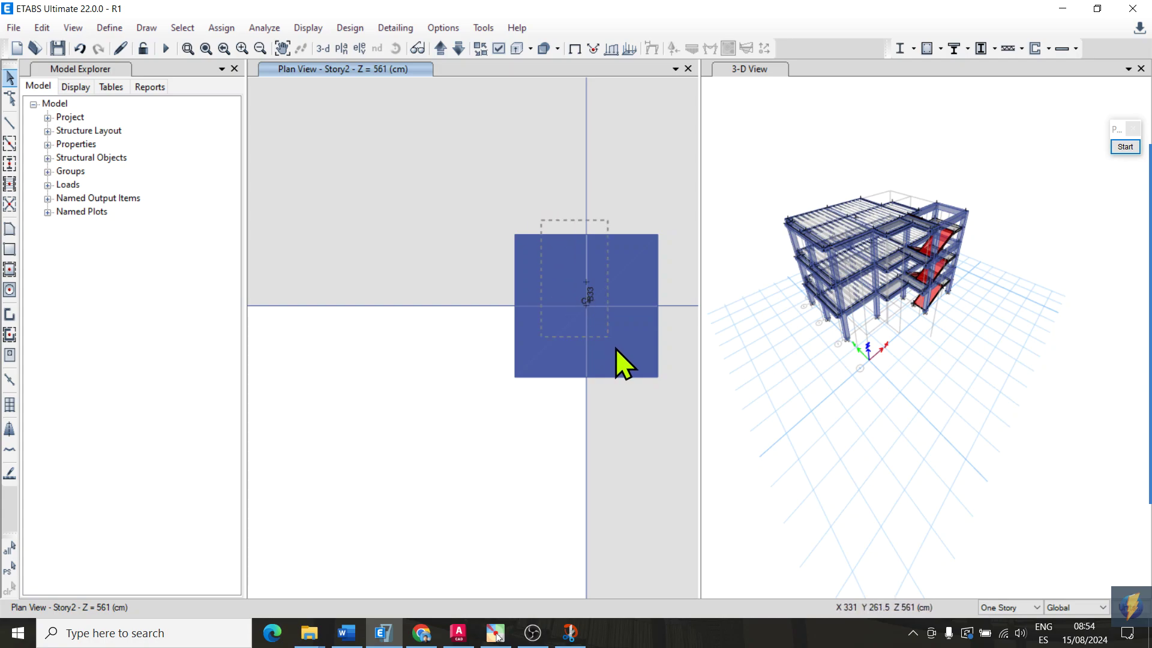
pyautogui.moveTo(618, 347); pyautogui.dragTo(618, 348)
pyautogui.scroll(5, 597, 304)
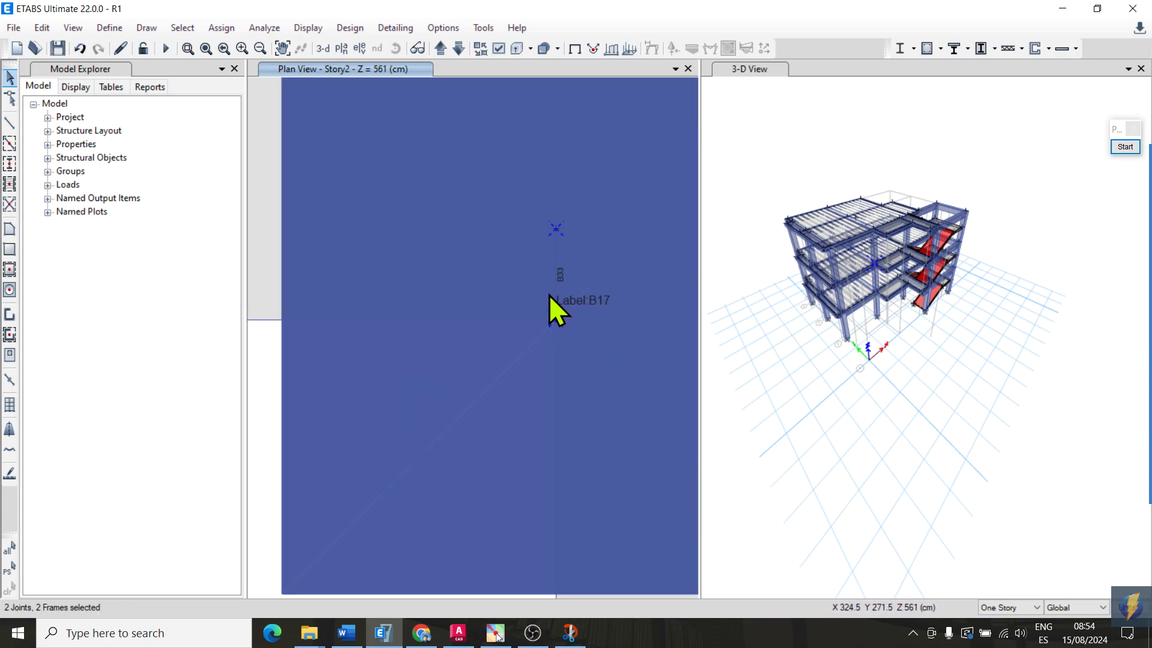
pyautogui.scroll(-3, 551, 303)
pyautogui.scroll(6, 556, 282)
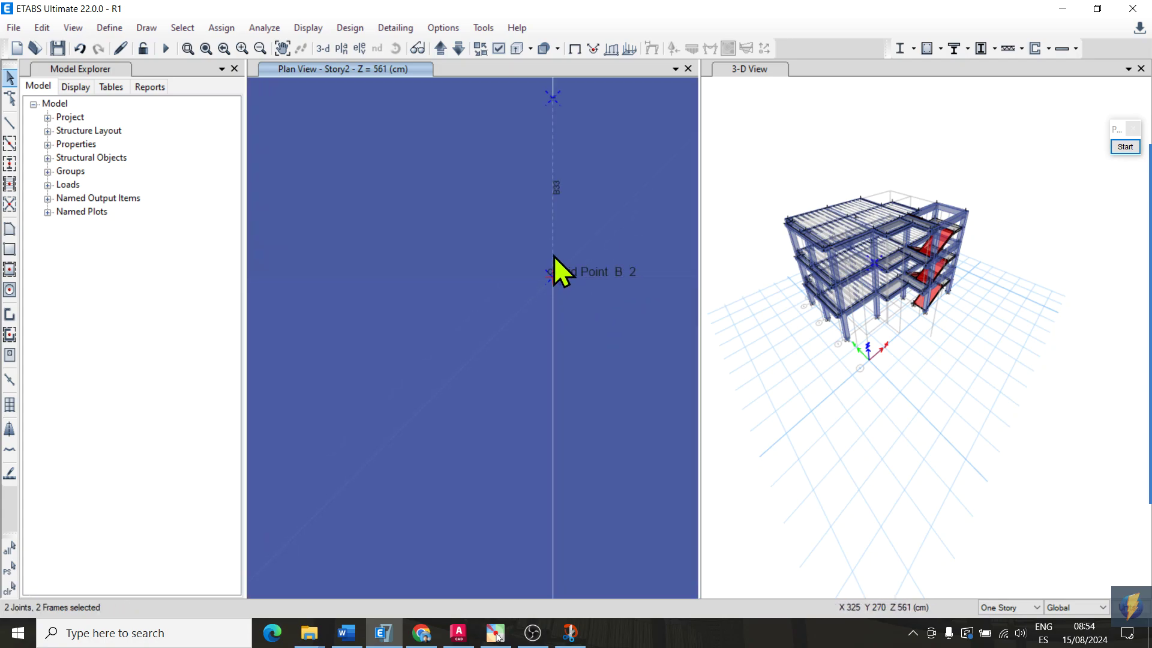
pyautogui.scroll(-5, 543, 270)
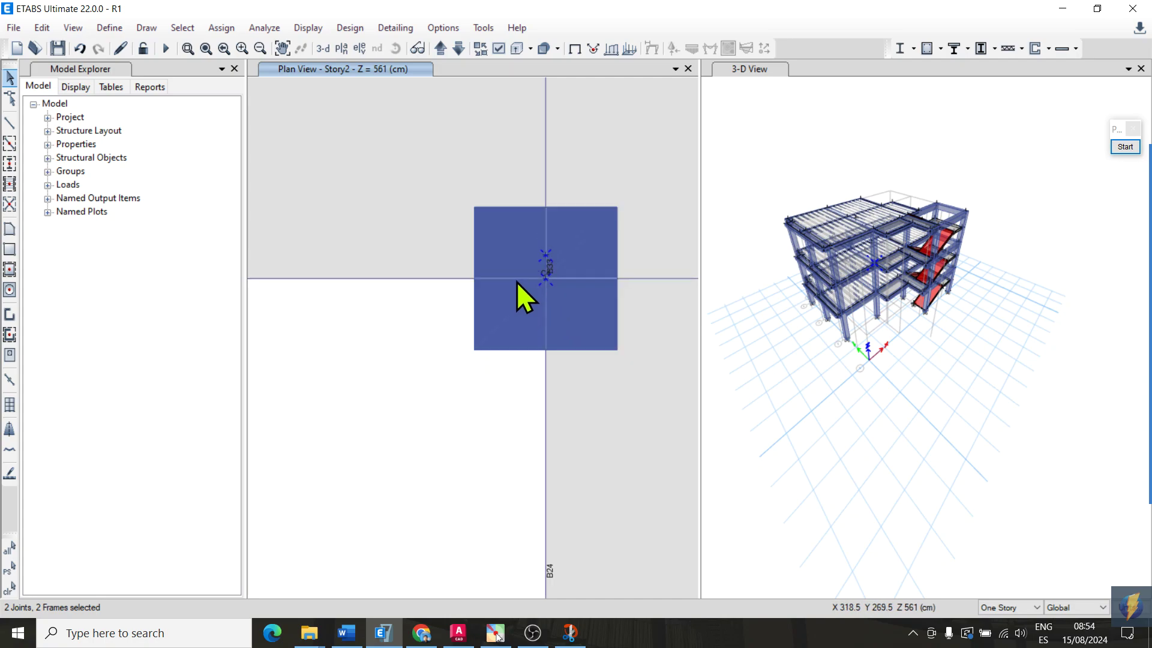
pyautogui.click(42, 28)
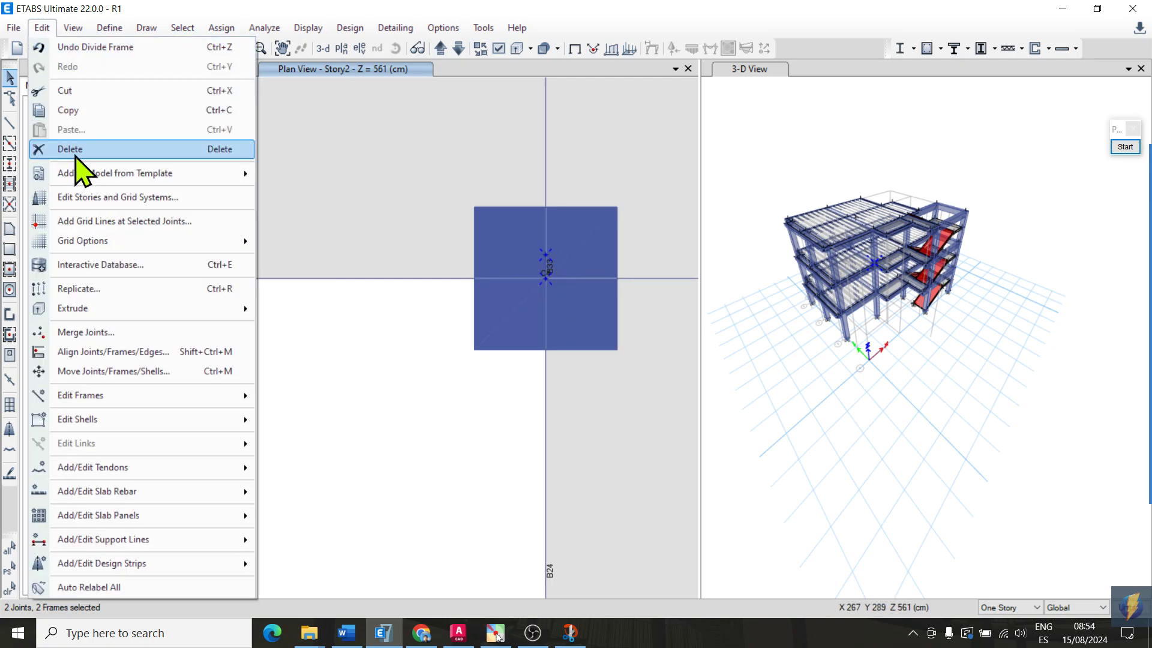
pyautogui.click(83, 149)
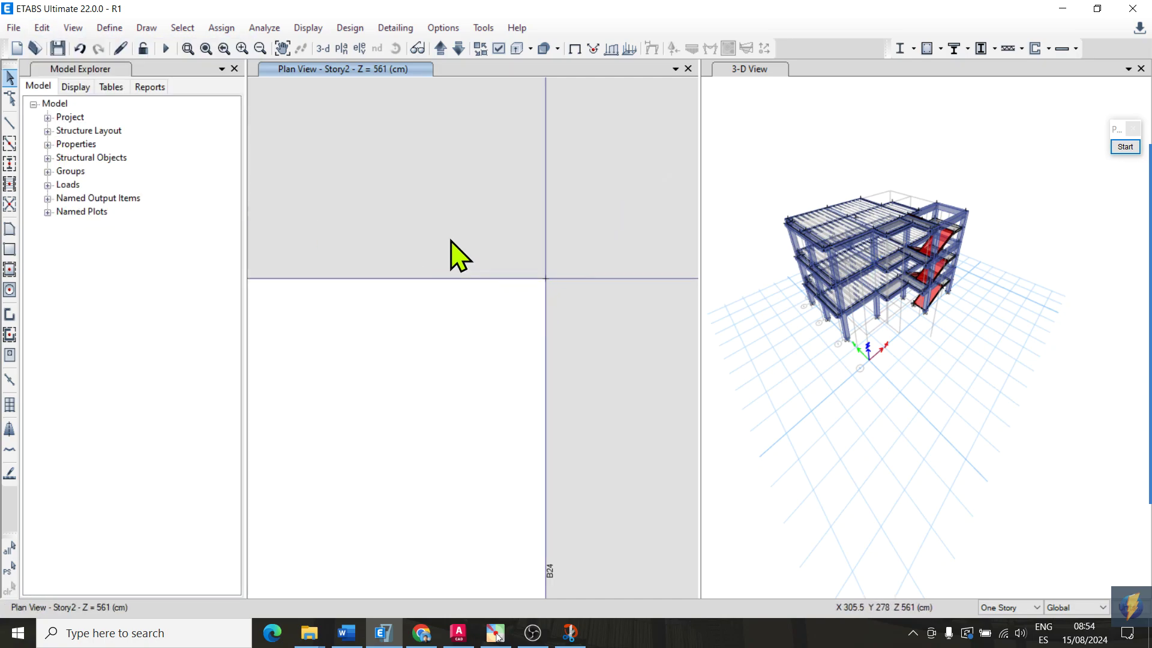
pyautogui.click(81, 49)
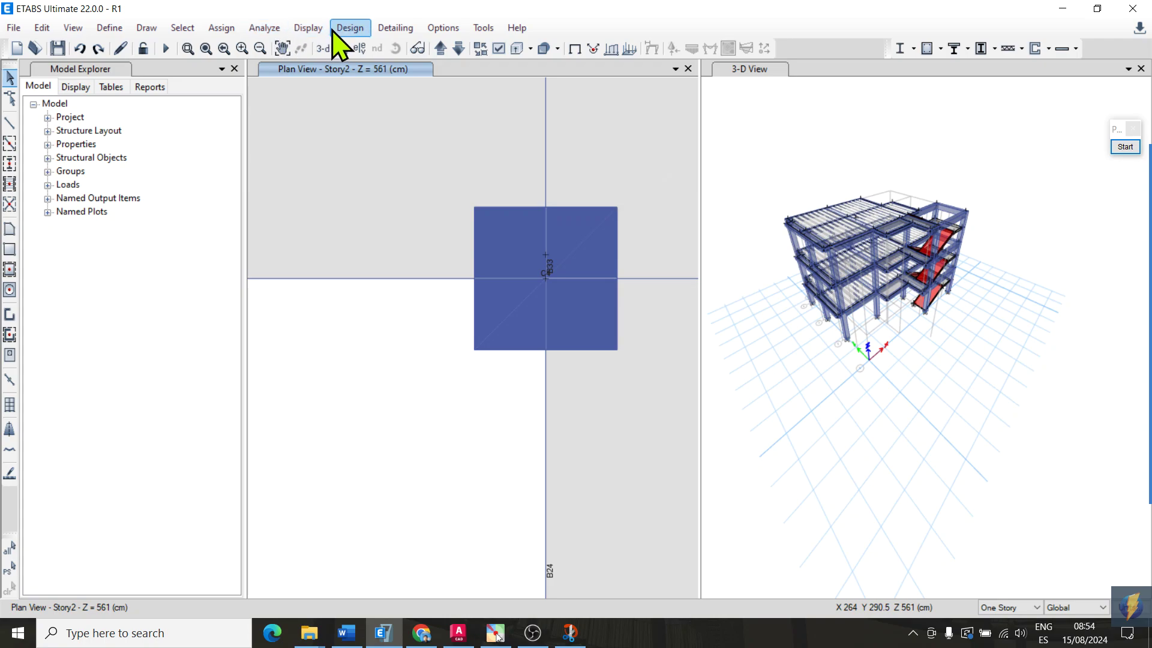
# - Select frame B33 by its label with the story set to All, and delete it
pyautogui.click(187, 30)
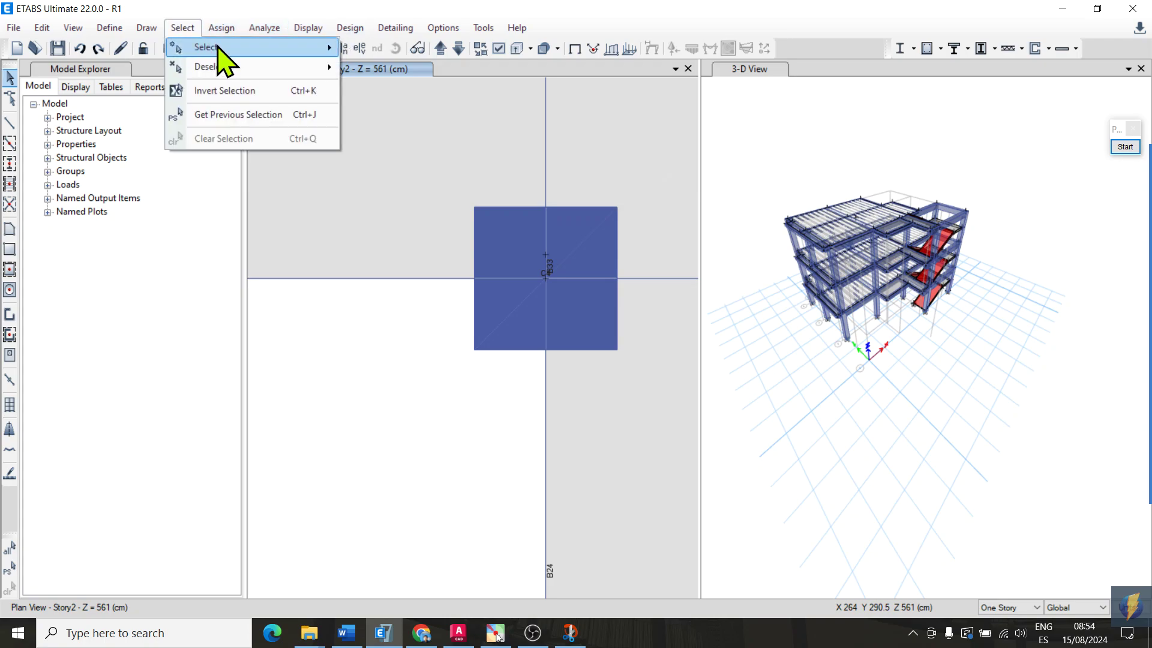
pyautogui.moveTo(283, 47)
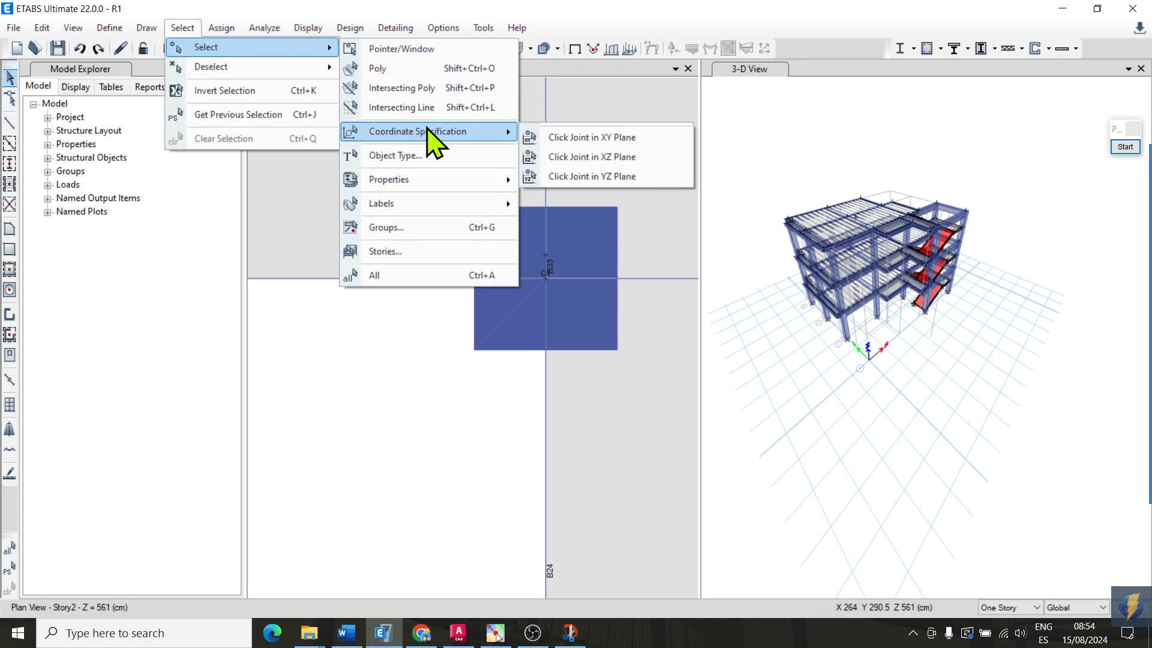
pyautogui.moveTo(395, 205)
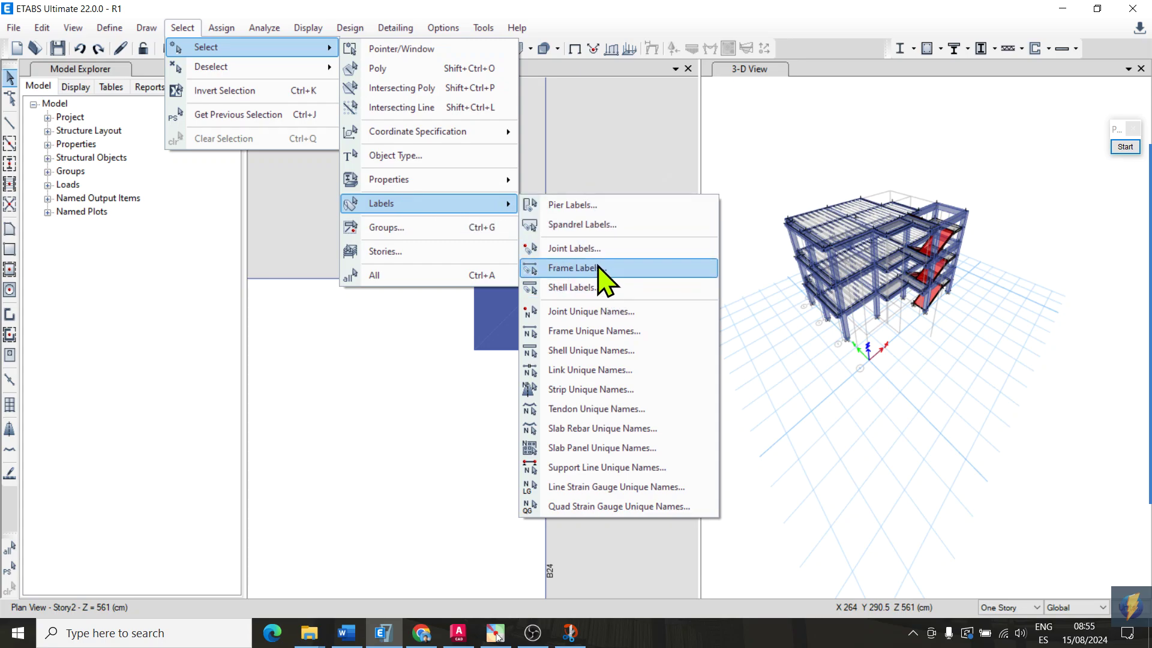
pyautogui.click(577, 267)
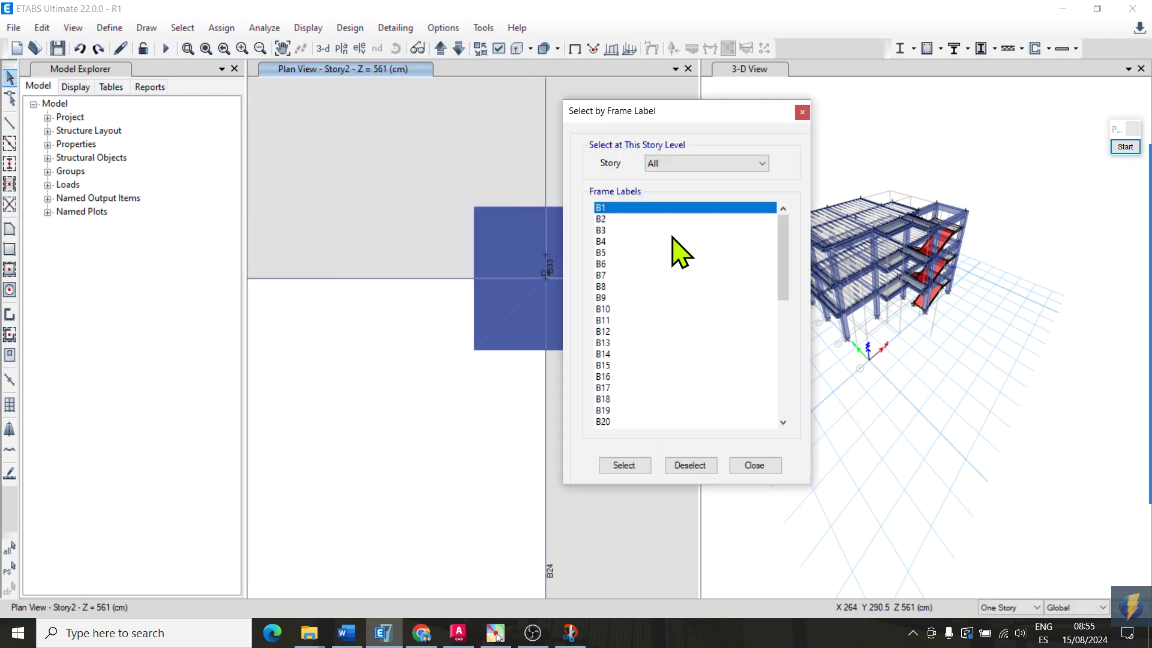
pyautogui.moveTo(784, 270); pyautogui.dragTo(775, 322)
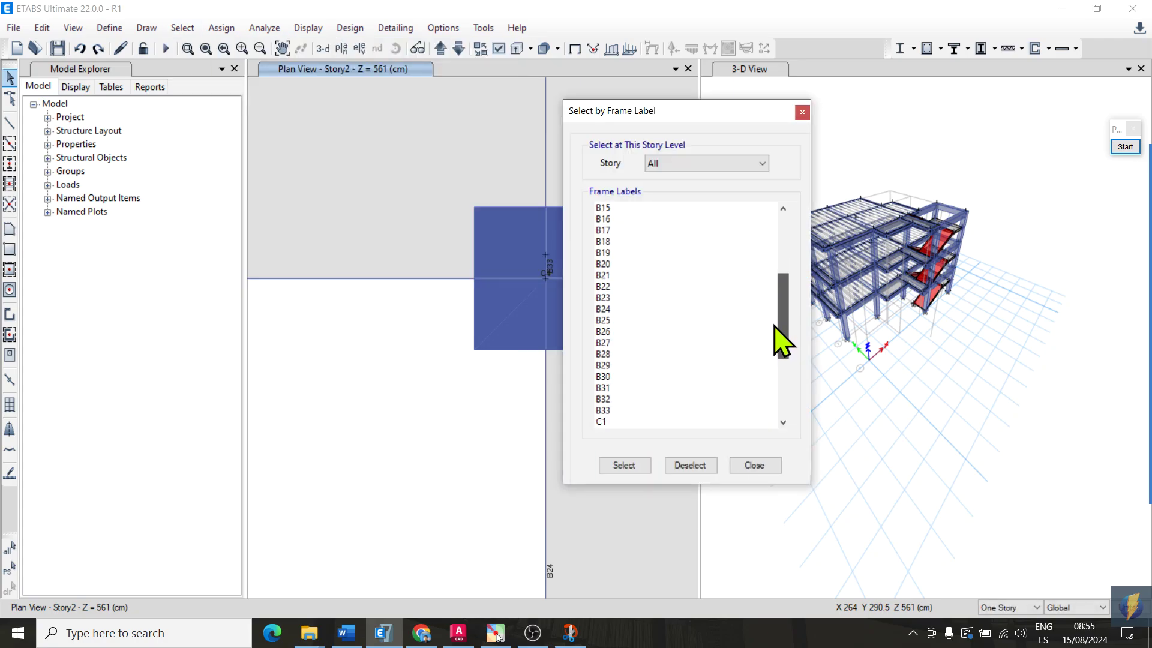
pyautogui.click(656, 410)
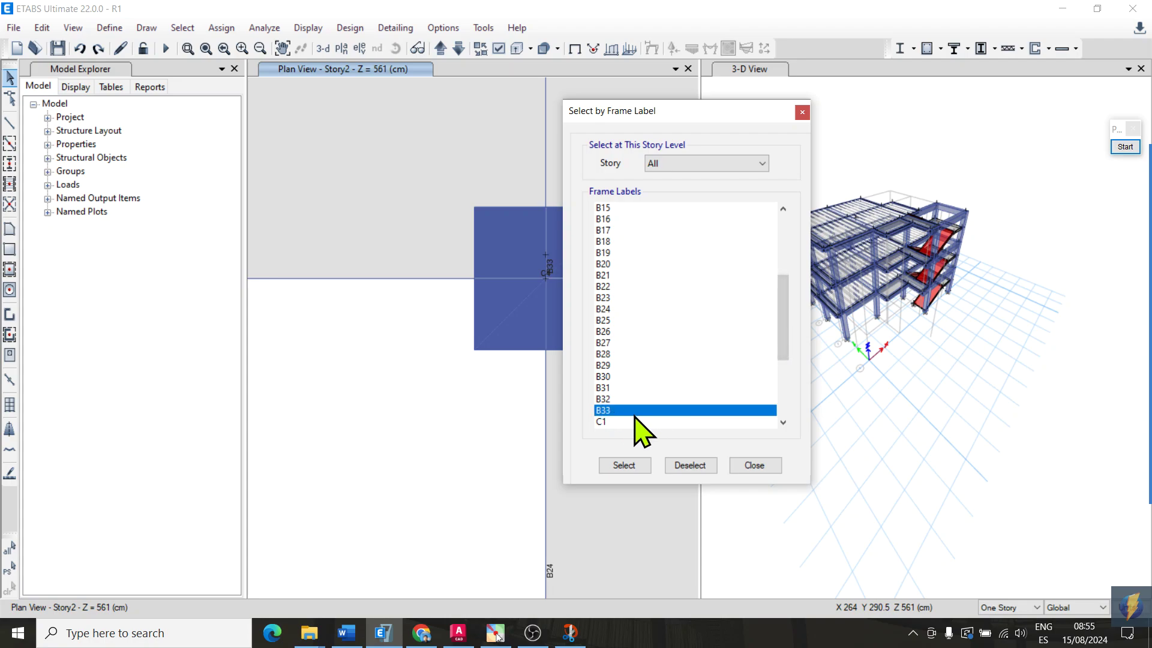
pyautogui.click(625, 466)
pyautogui.click(754, 468)
pyautogui.scroll(5, 543, 279)
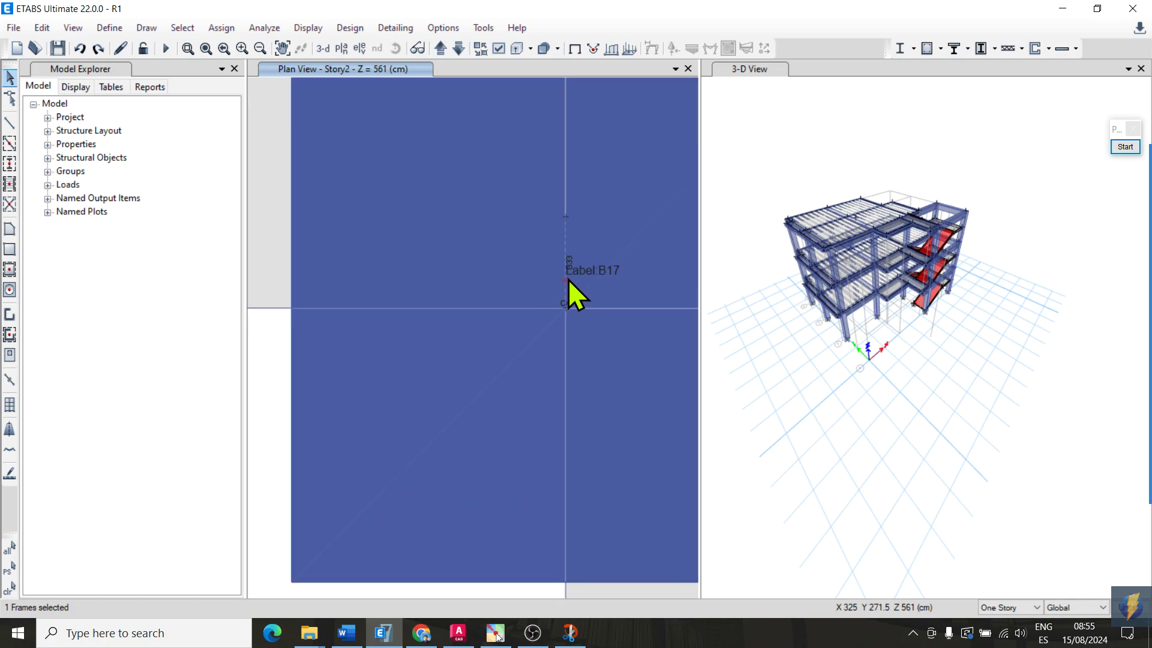
pyautogui.click(42, 27)
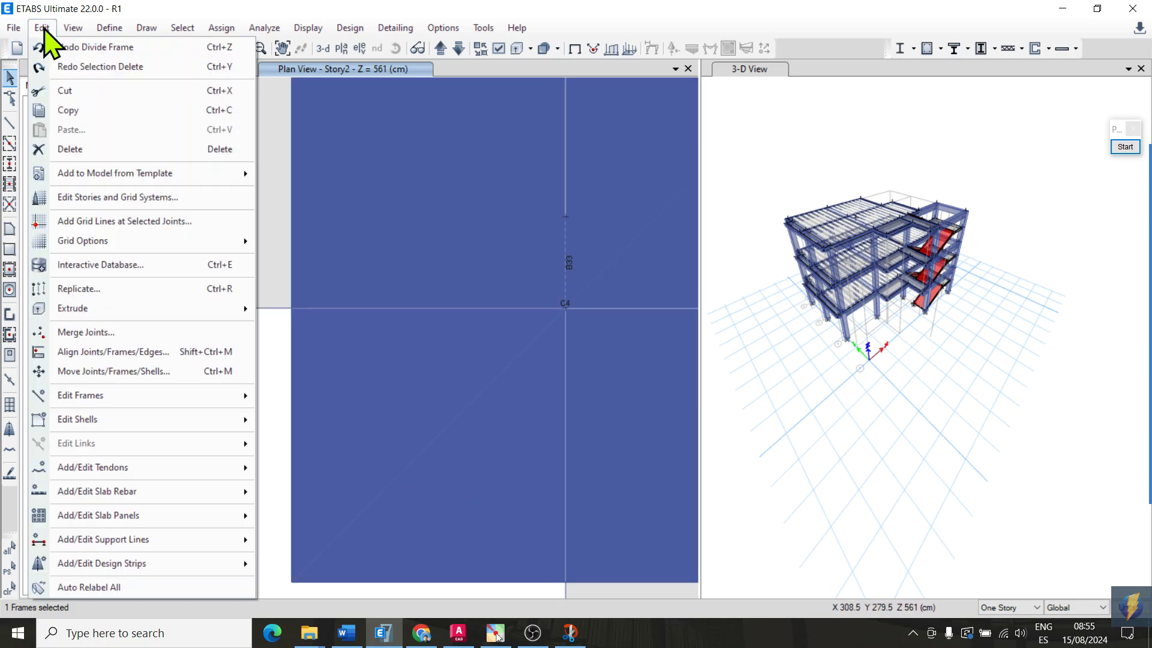
pyautogui.click(72, 150)
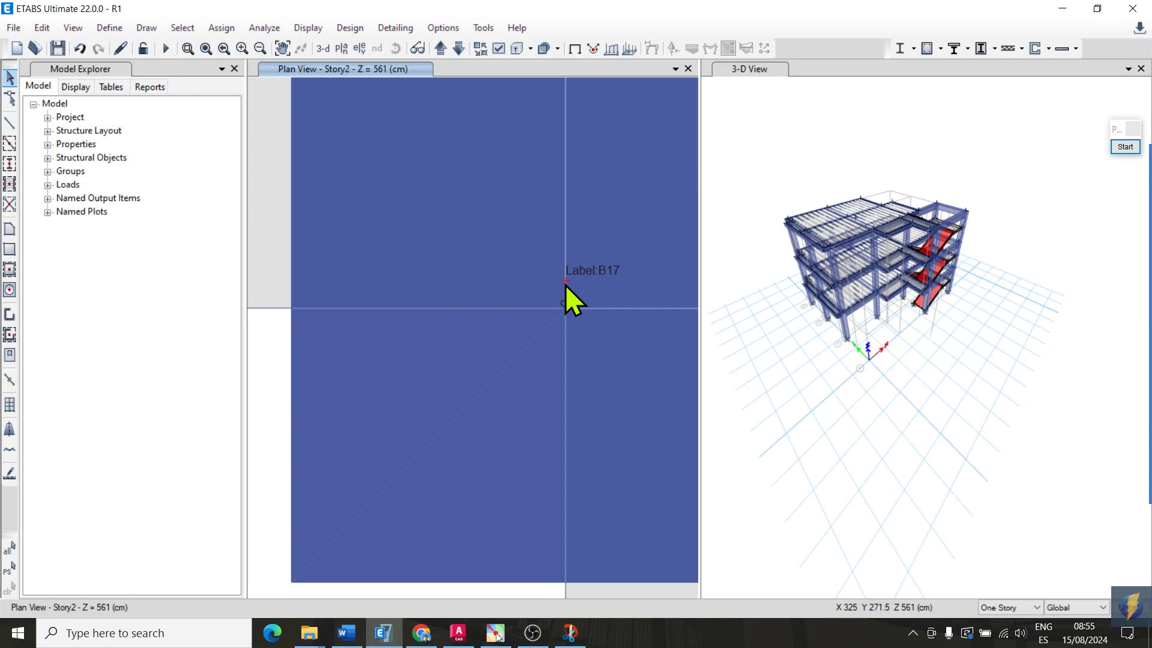
# - Check which objects remain overlapping along beam B17 next to column C4 on Story2
pyautogui.keyDown('ctrl'); pyautogui.click(565, 284); pyautogui.keyUp('ctrl')
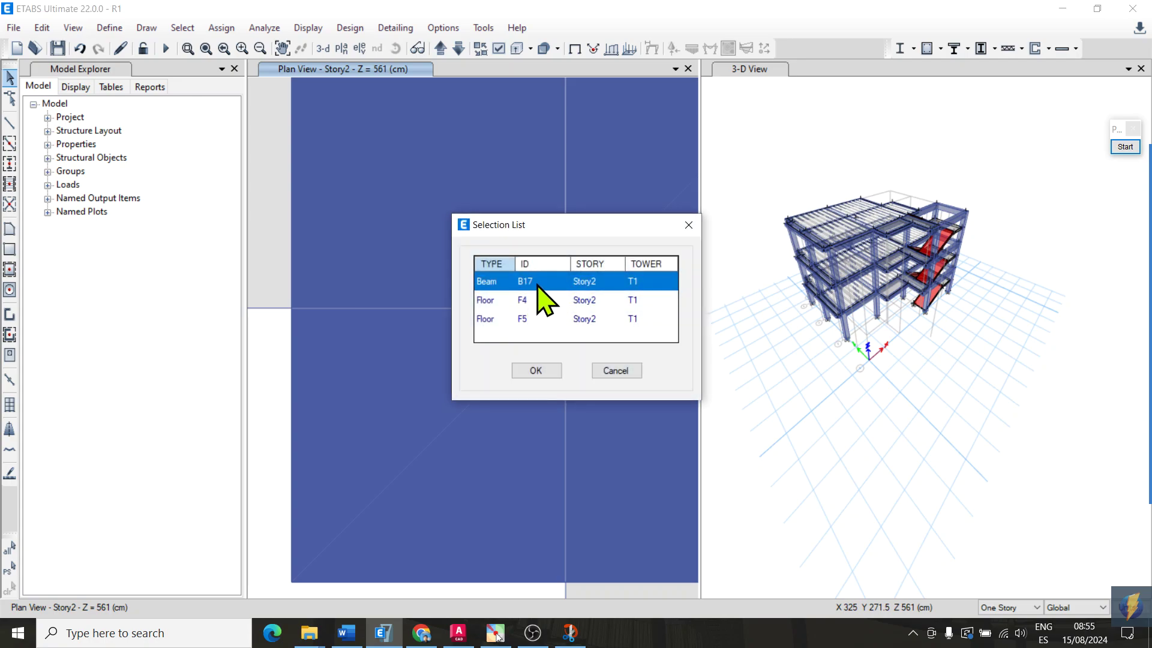
pyautogui.moveTo(542, 226); pyautogui.dragTo(705, 204)
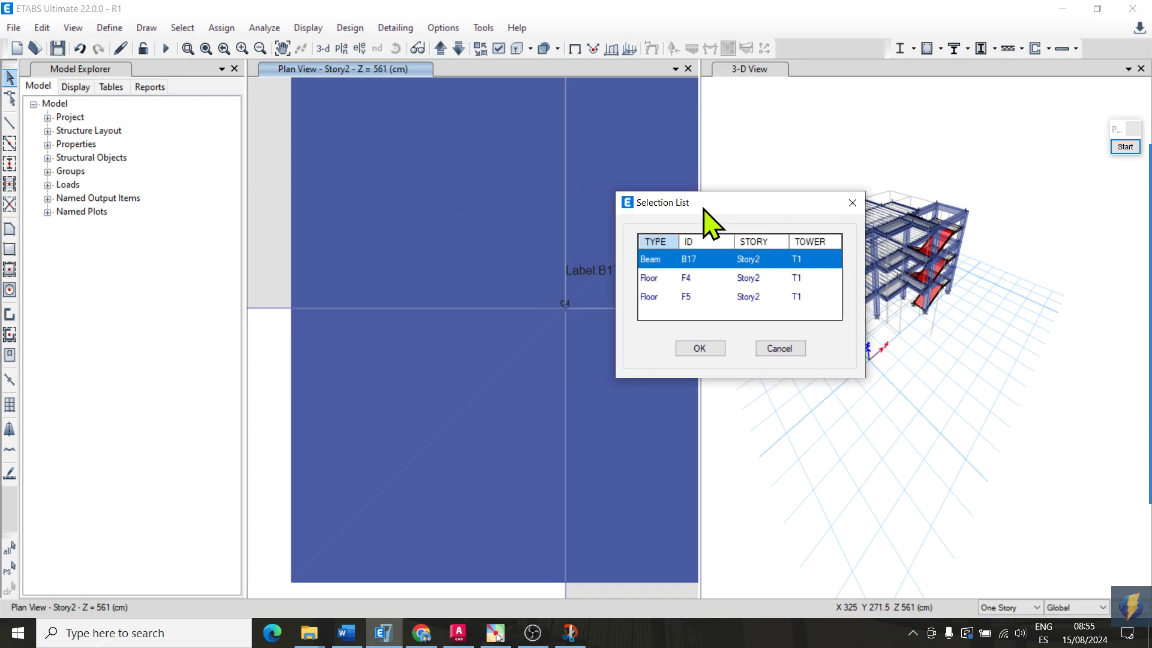
pyautogui.click(762, 348)
# - Compare beam B24 with floor F14 on the other side of column C4, and view the beam information for B24
pyautogui.keyDown('ctrl'); pyautogui.click(567, 340); pyautogui.keyUp('ctrl')
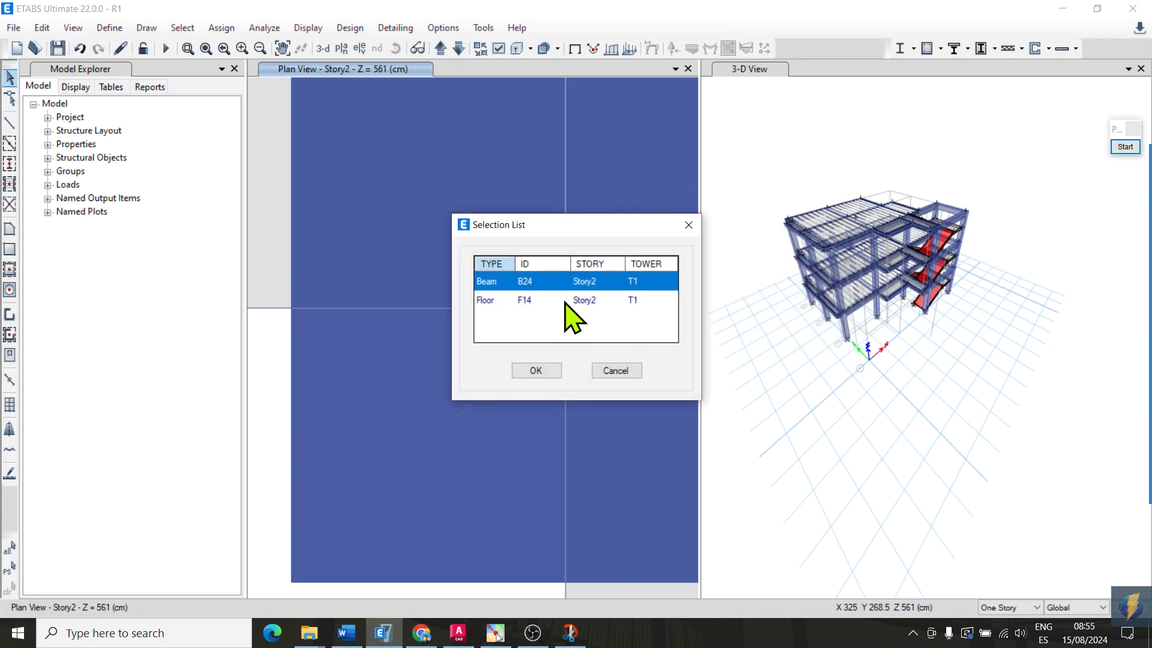
pyautogui.moveTo(558, 236); pyautogui.dragTo(693, 235)
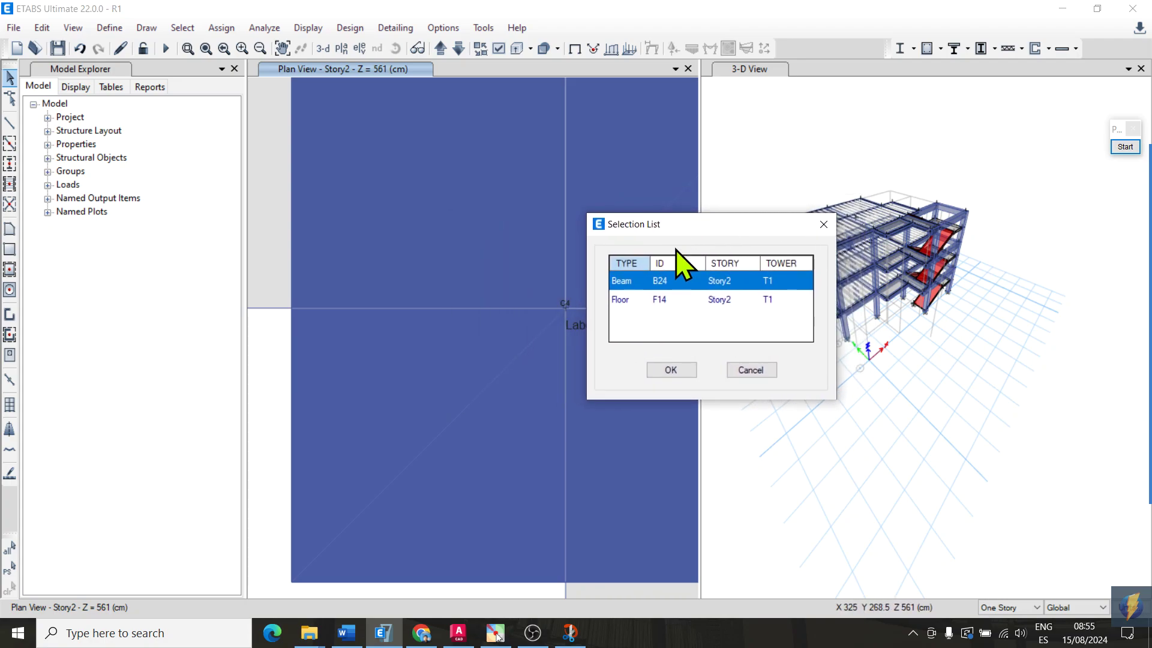
pyautogui.click(662, 298)
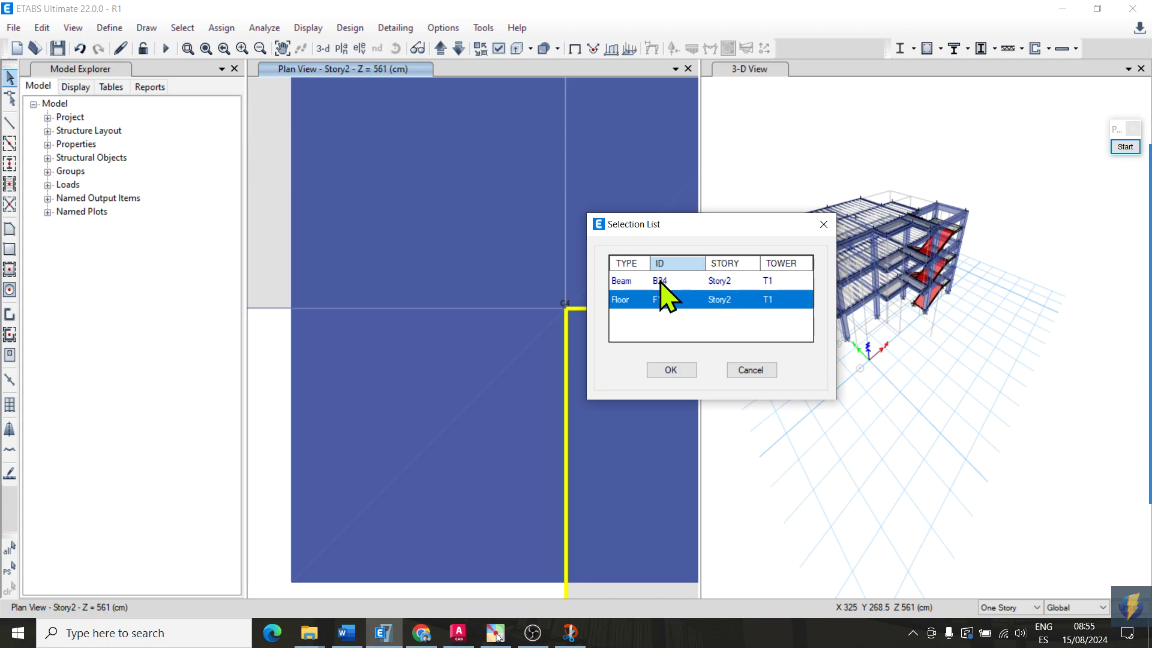
pyautogui.click(660, 281)
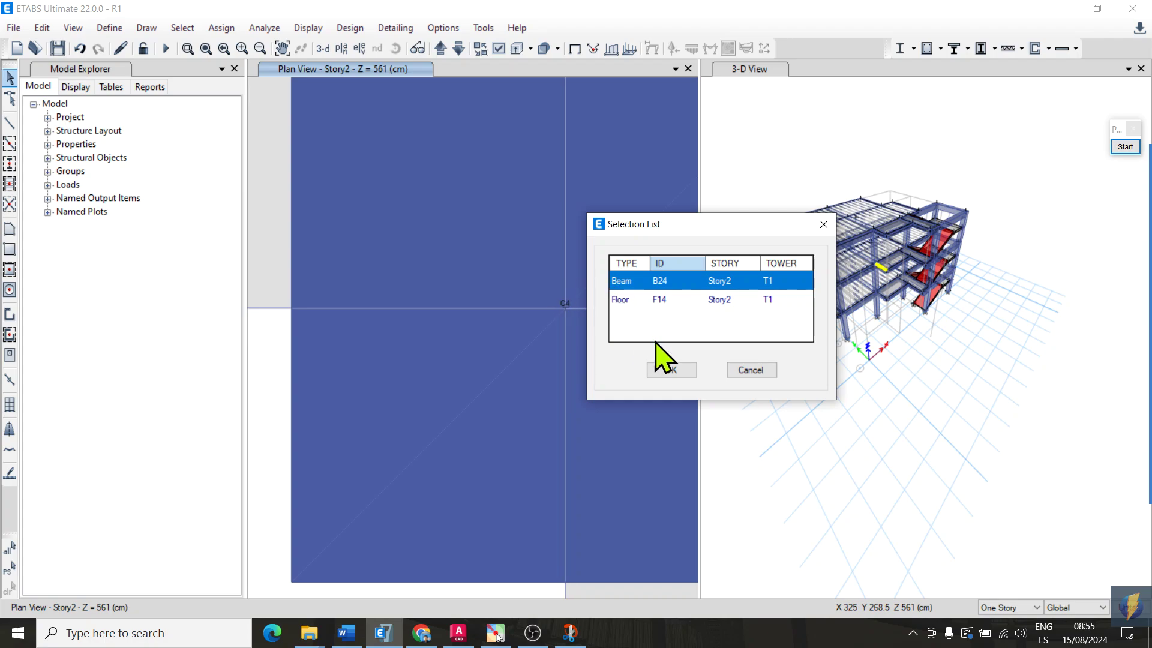
pyautogui.click(672, 371)
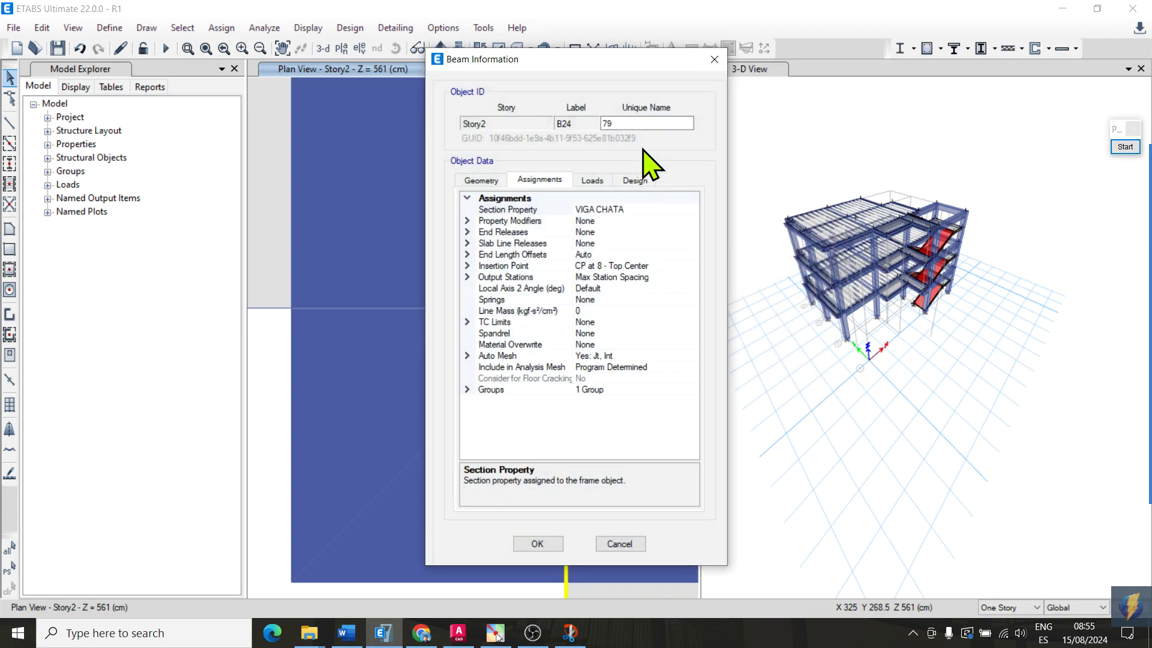
pyautogui.click(540, 541)
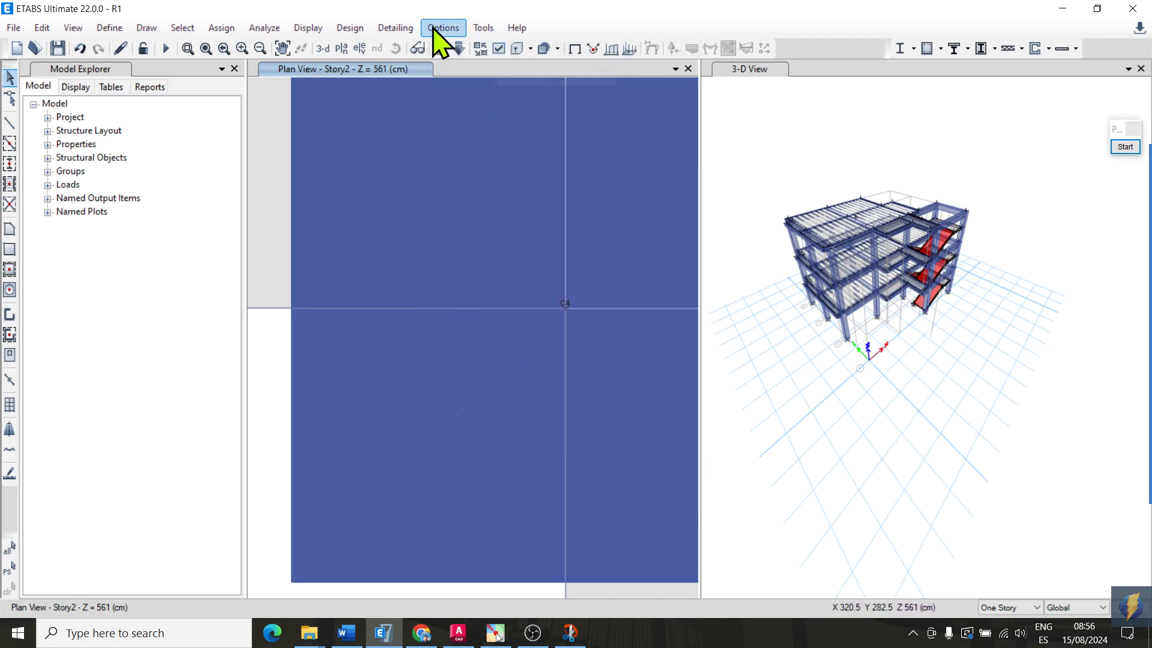
# - Run the model check with all joint, frame, shell and other checks, enabling trimming or extending frames and moving joints to fix problems
pyautogui.click(264, 28)
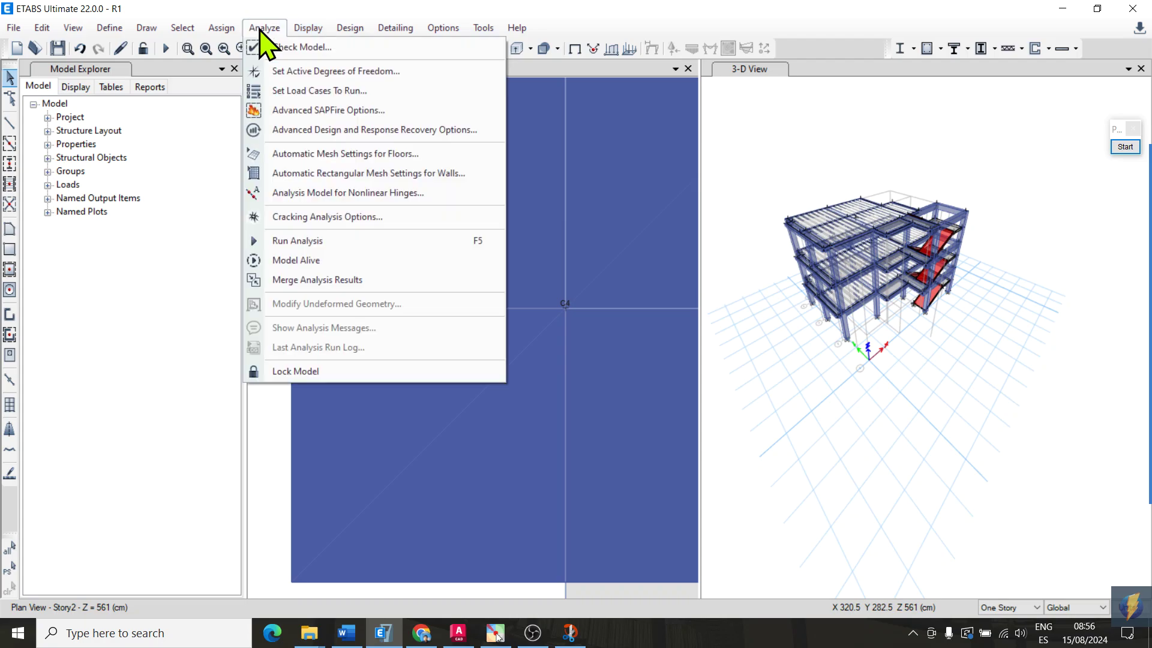
pyautogui.click(311, 48)
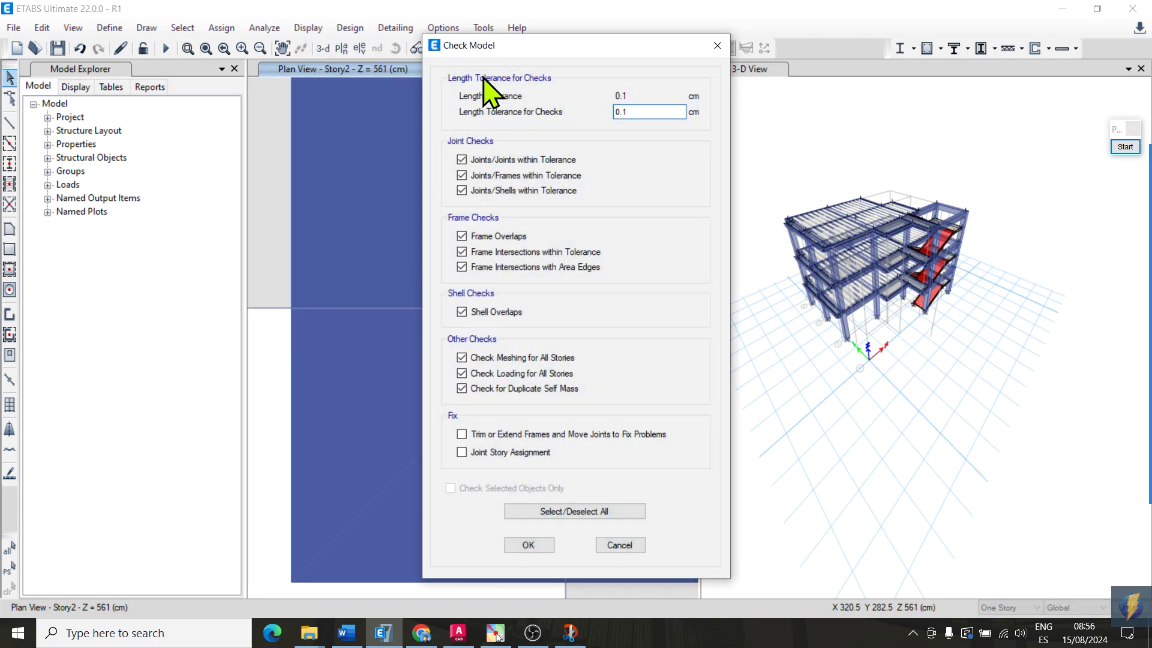
pyautogui.click(481, 434)
pyautogui.click(528, 544)
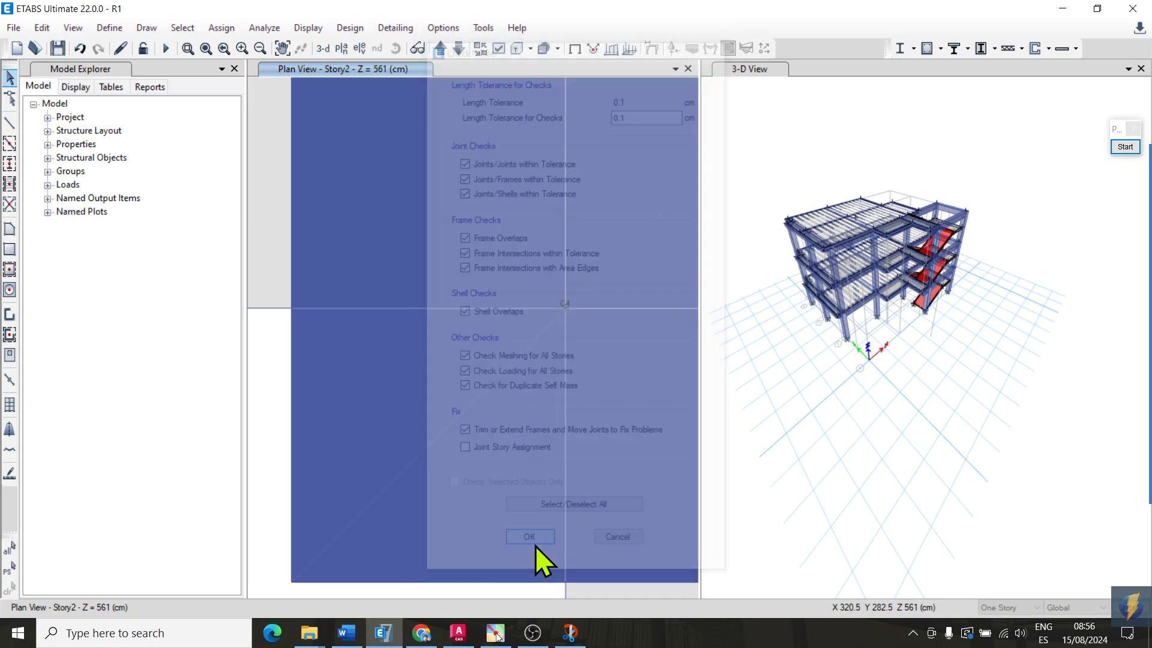